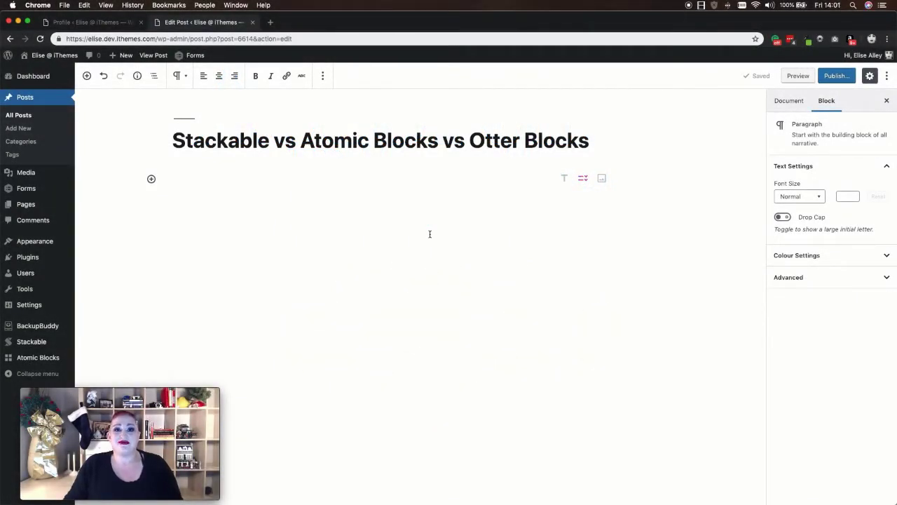
# Step: Insert a Stackable Accordion block below the title, followed by an empty paragraph
pyautogui.click(150, 180)
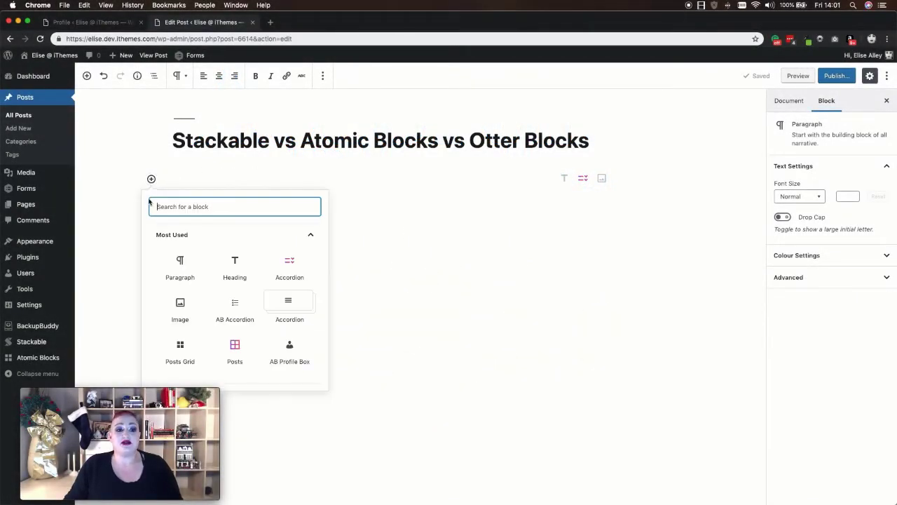
pyautogui.click(188, 236)
pyautogui.scroll(-2, 235, 242)
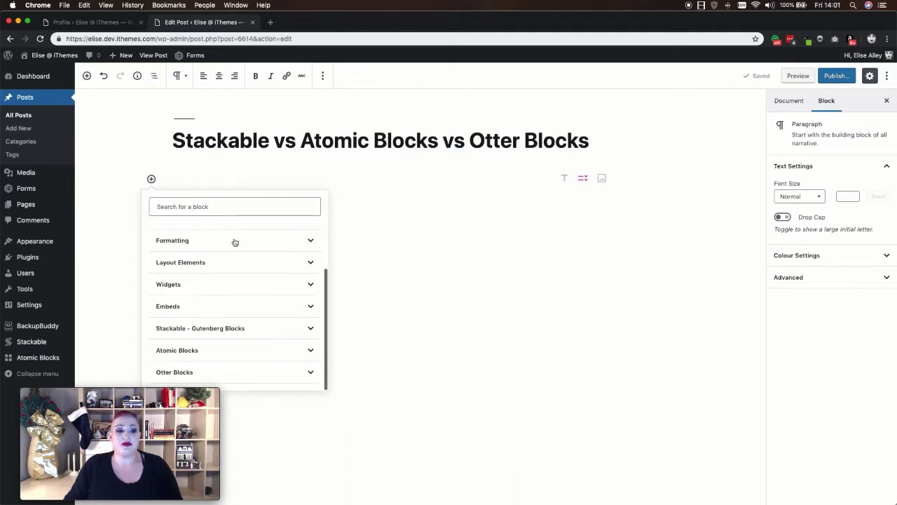
pyautogui.click(225, 330)
pyautogui.click(180, 268)
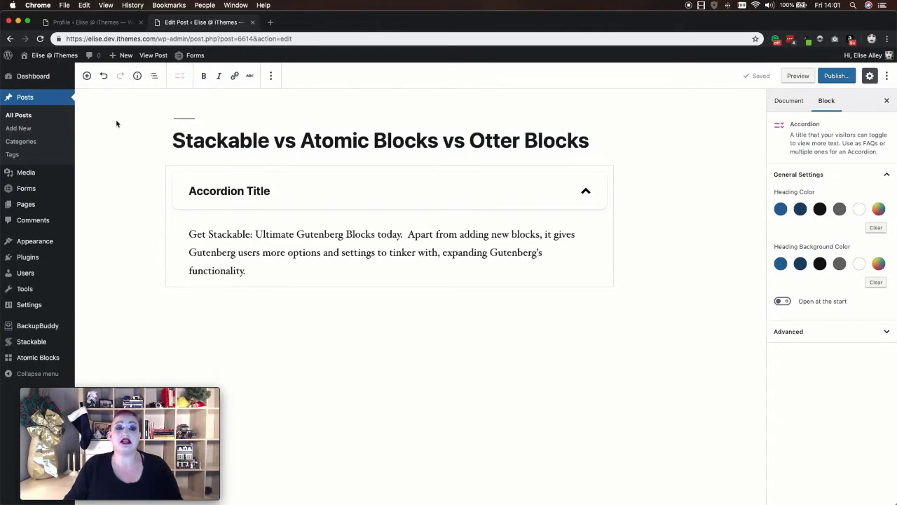
pyautogui.click(87, 76)
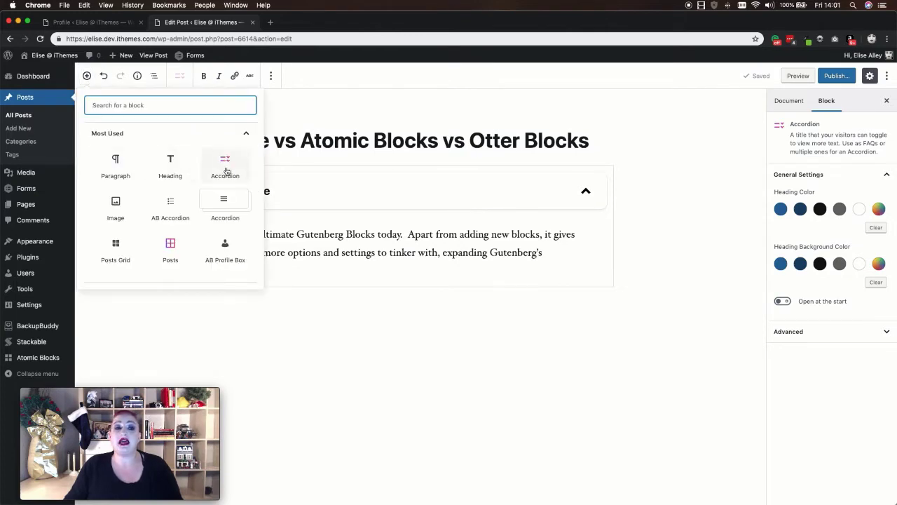
pyautogui.click(483, 418)
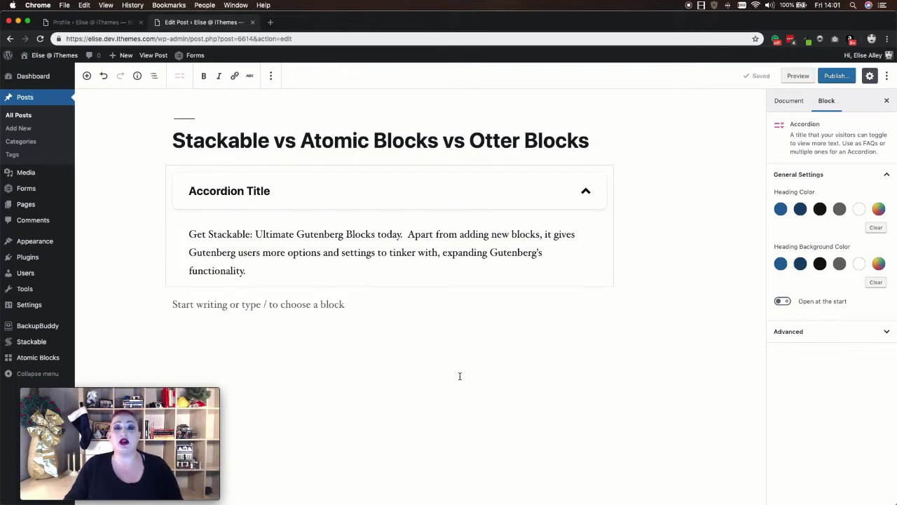
# Step: Undo the Stackable accordion, insert an AB Accordion, and set it open by default
pyautogui.press('super+z')
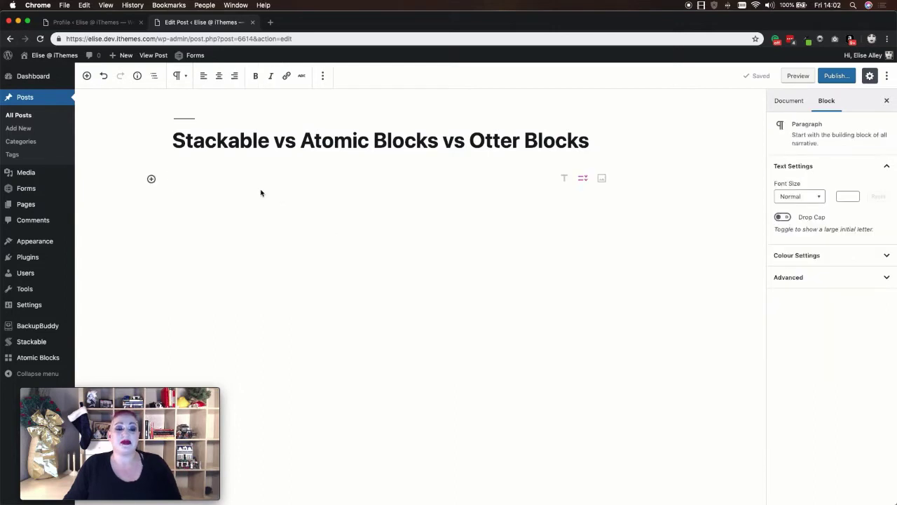
pyautogui.click(152, 179)
pyautogui.click(203, 235)
pyautogui.scroll(-3, 199, 337)
pyautogui.click(203, 353)
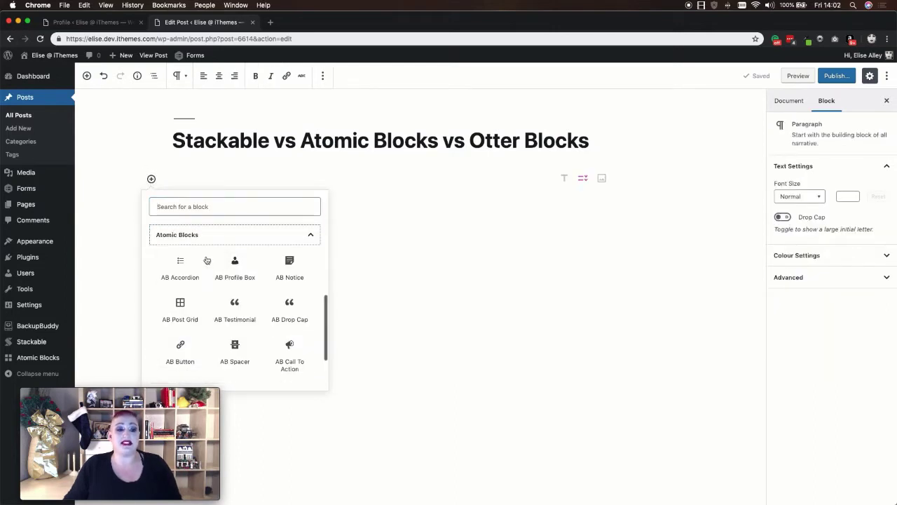
pyautogui.click(178, 256)
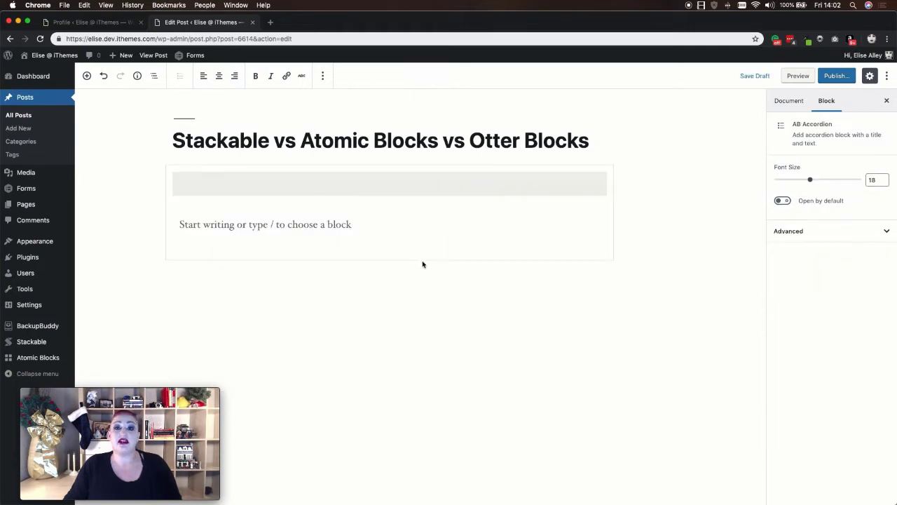
pyautogui.click(339, 189)
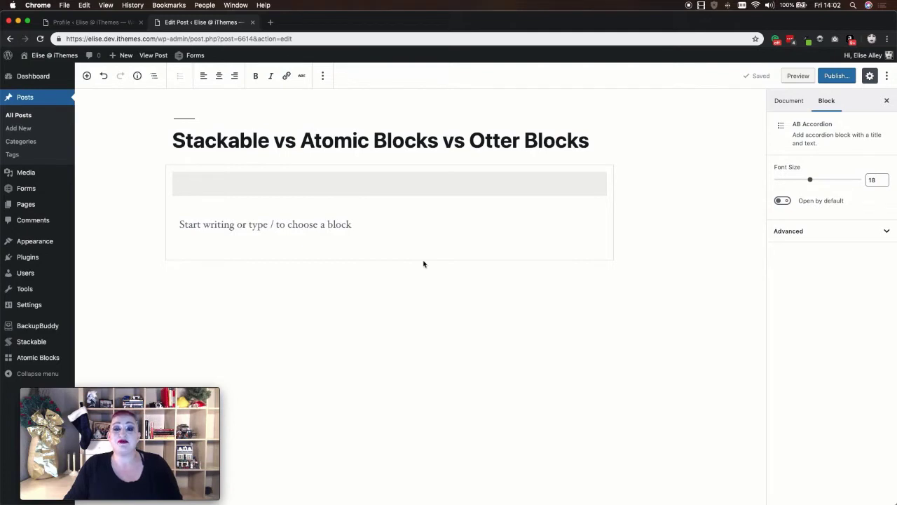
pyautogui.click(779, 202)
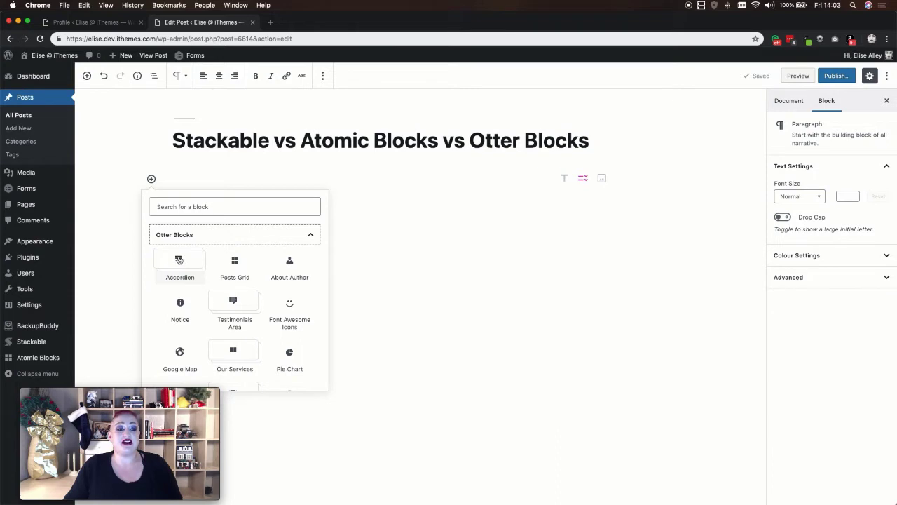
# Step: Insert the Otter Accordion block and expand its Colour Settings panel
pyautogui.press('Tab')
pyautogui.press('Return')
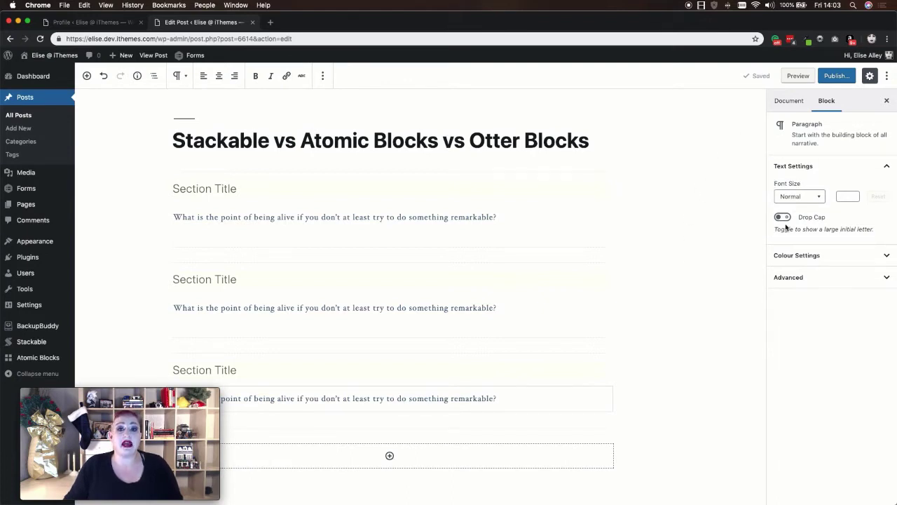
pyautogui.click(809, 256)
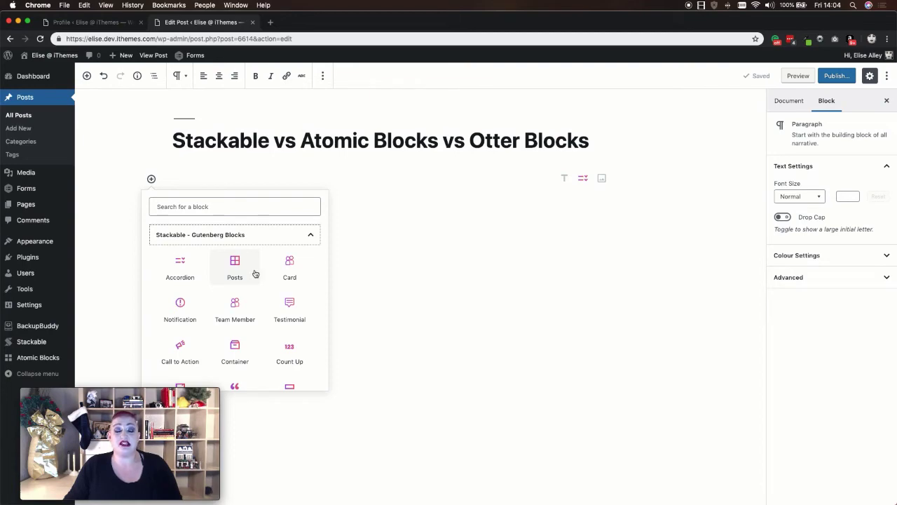
# Step: Insert a Stackable Posts block, keep the Landscape image shape, and enable Continue Reading links
pyautogui.click(235, 262)
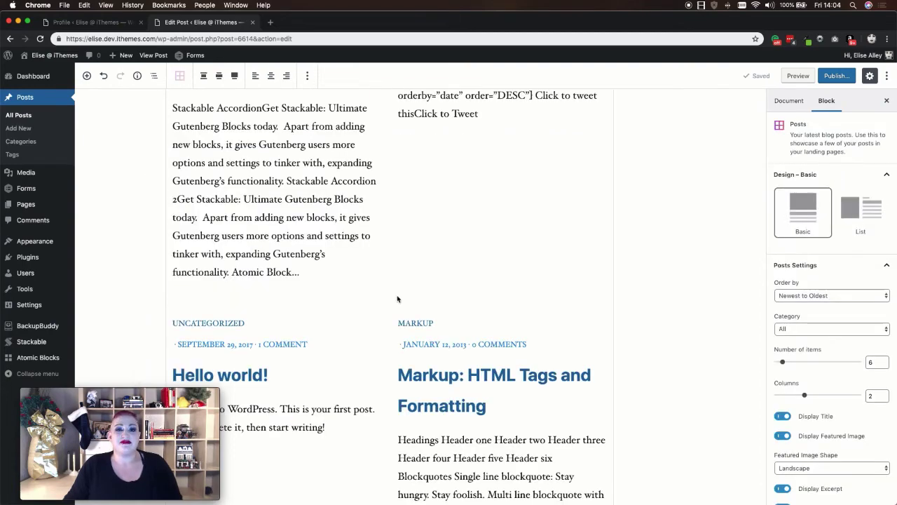
pyautogui.scroll(3, 397, 298)
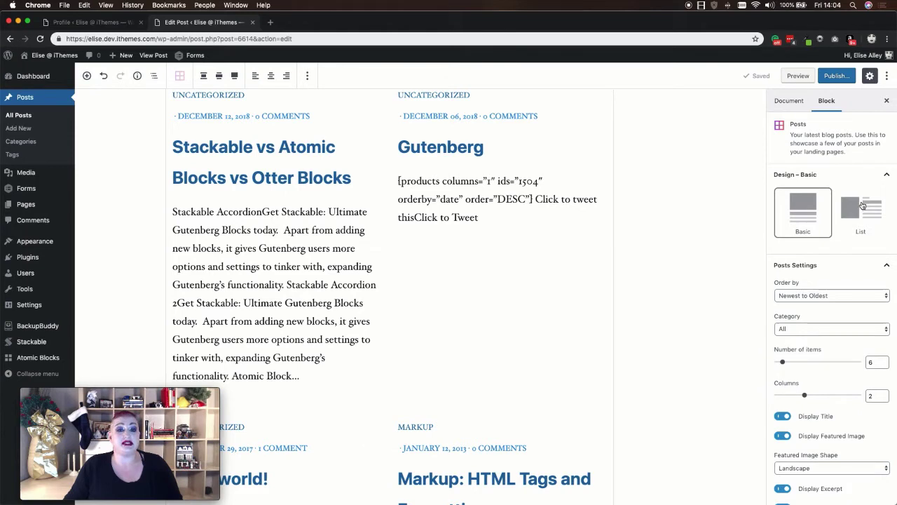
pyautogui.scroll(-2, 821, 280)
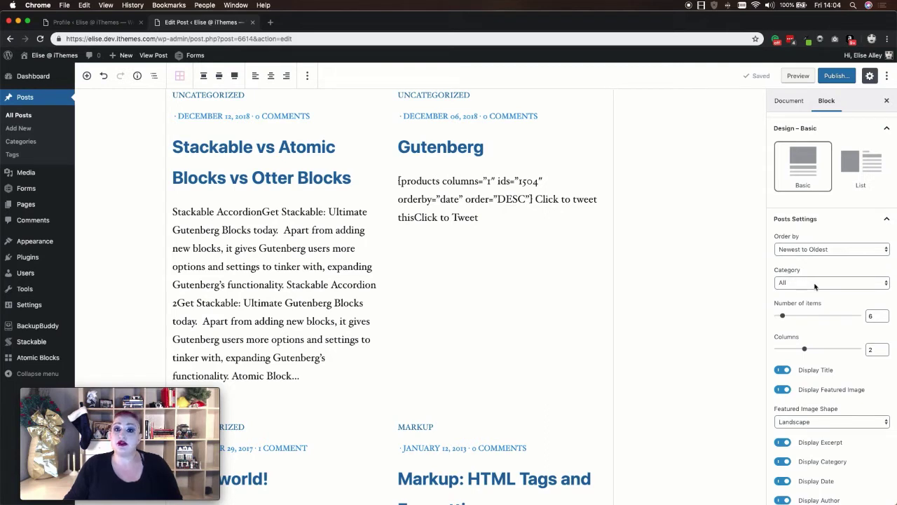
pyautogui.scroll(-2, 815, 286)
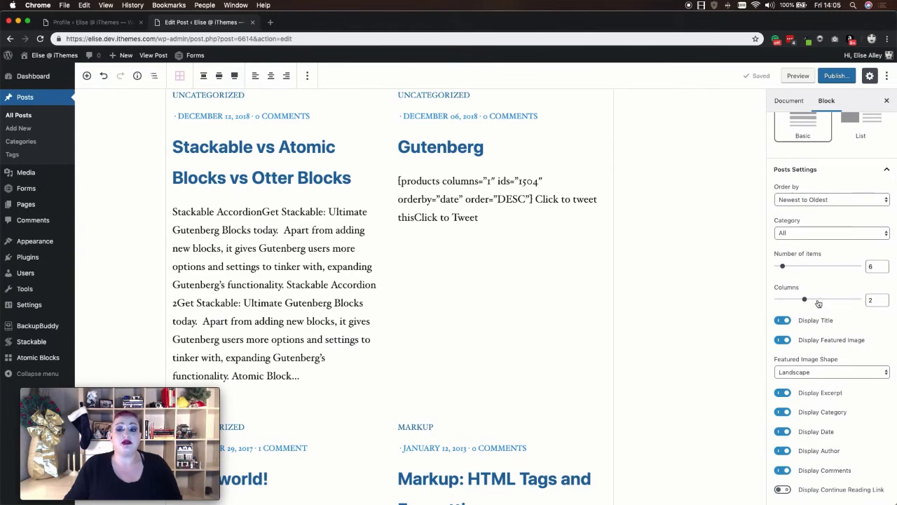
pyautogui.scroll(-4, 818, 303)
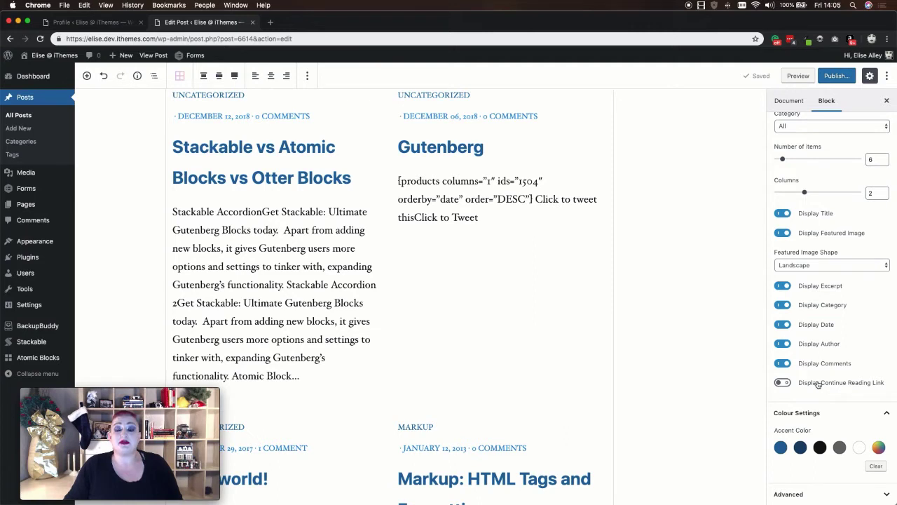
pyautogui.click(799, 266)
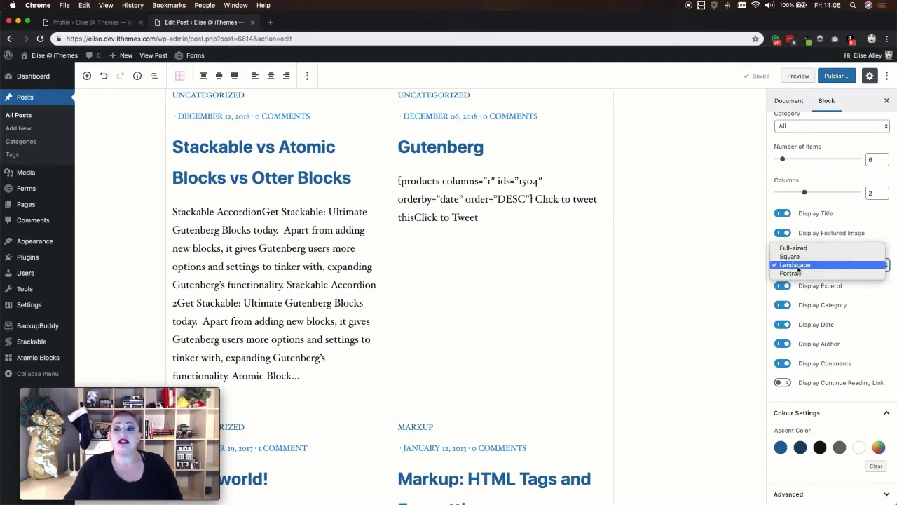
pyautogui.click(786, 385)
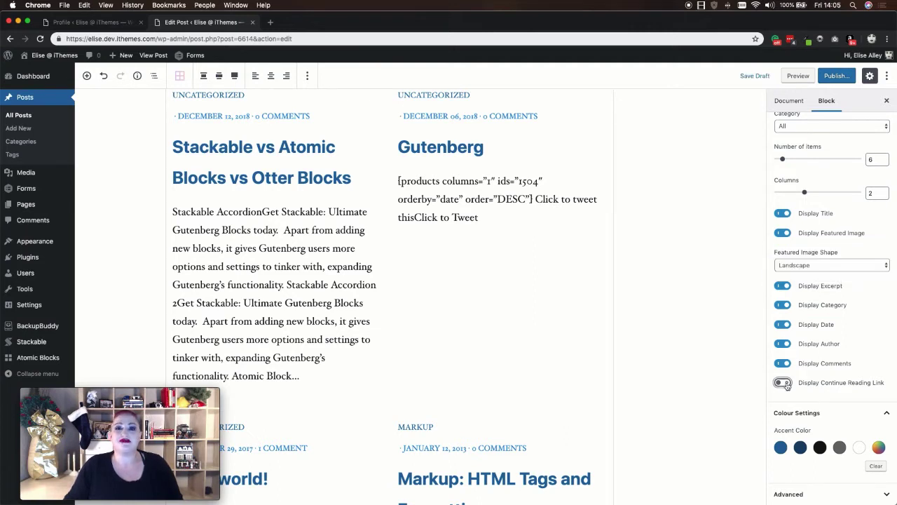
pyautogui.click(787, 386)
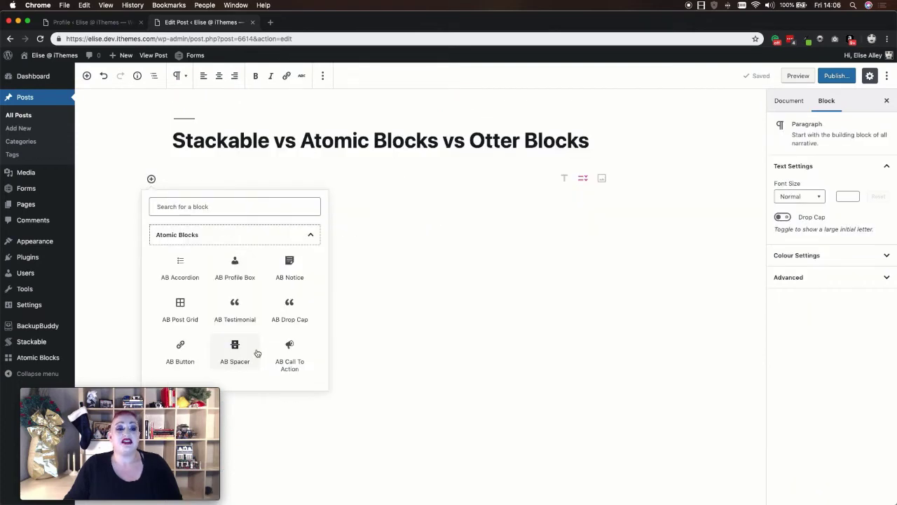
# Step: Insert an AB Post Grid block and keep Landscape as its featured image style
pyautogui.click(180, 306)
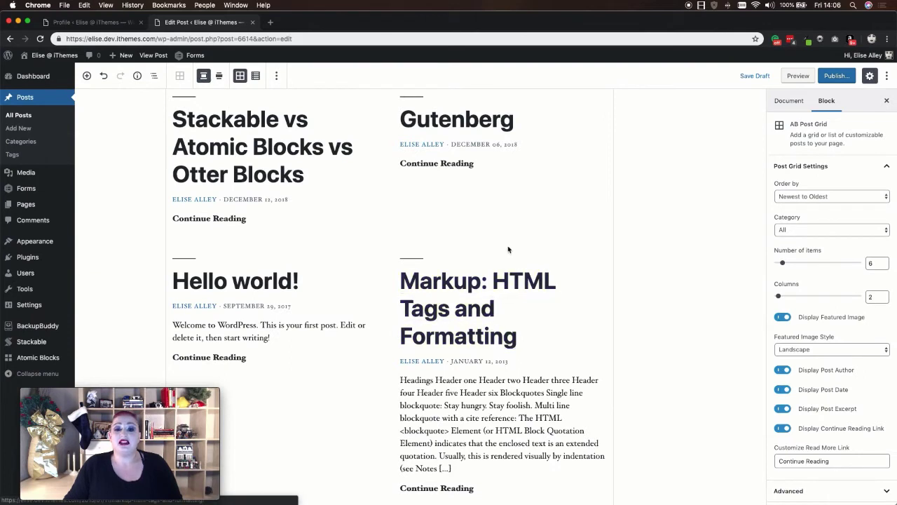
pyautogui.scroll(2, 511, 249)
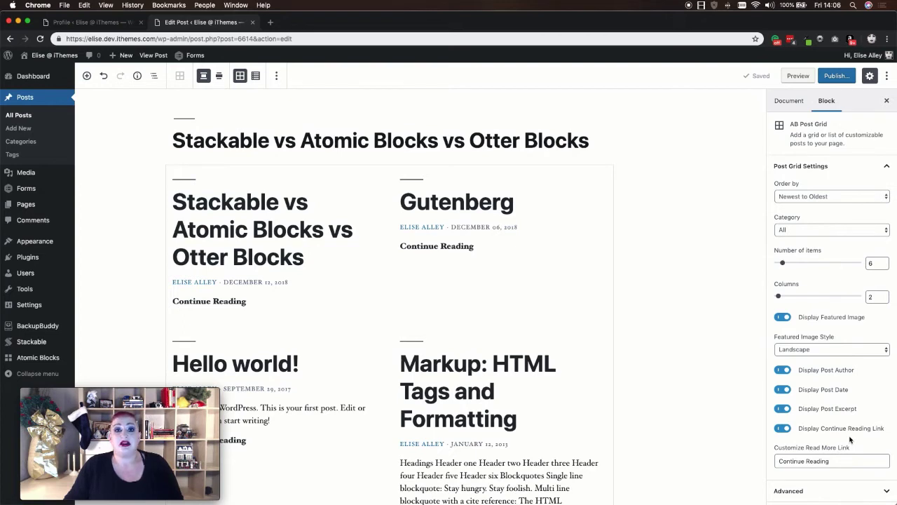
pyautogui.click(845, 351)
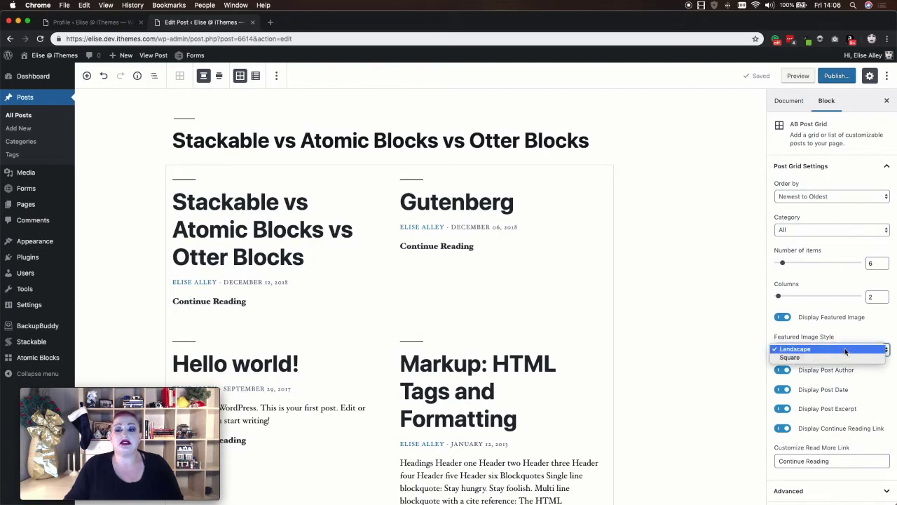
pyautogui.click(849, 459)
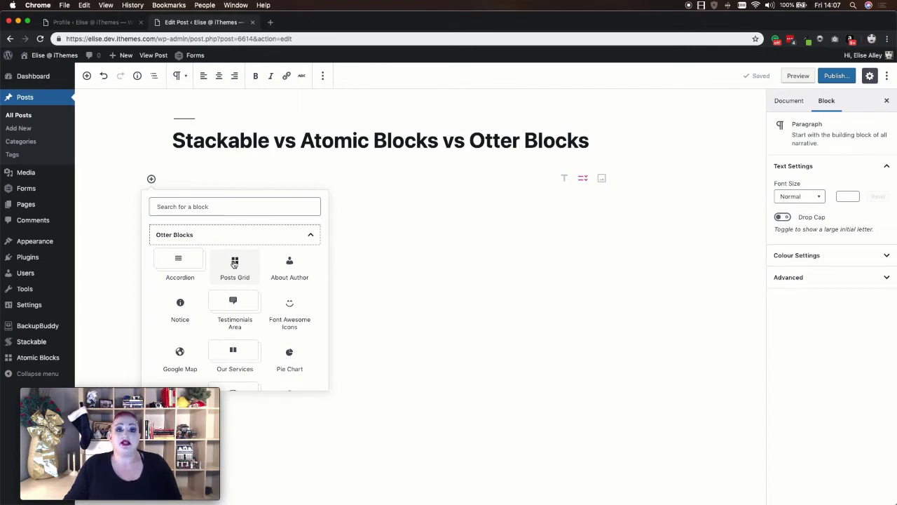
# Step: Insert the Otter Posts Grid block and check it in the post preview
pyautogui.click(234, 264)
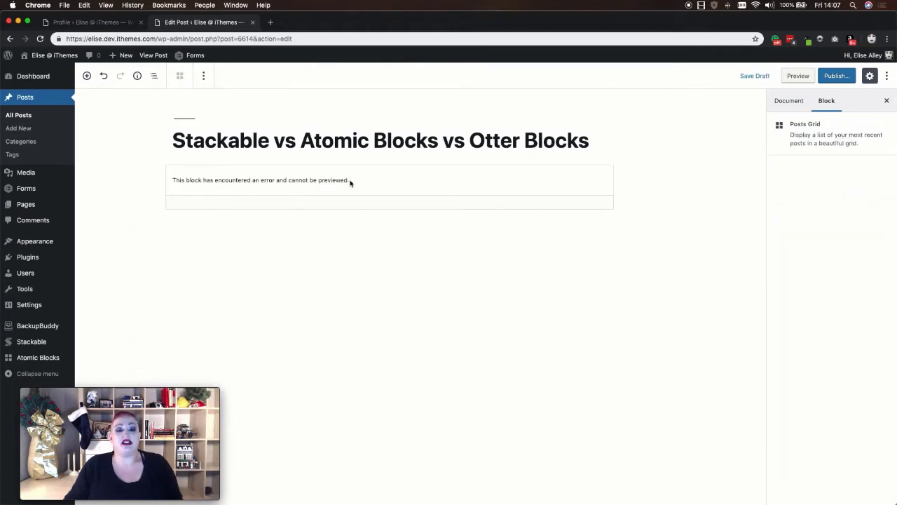
pyautogui.click(798, 75)
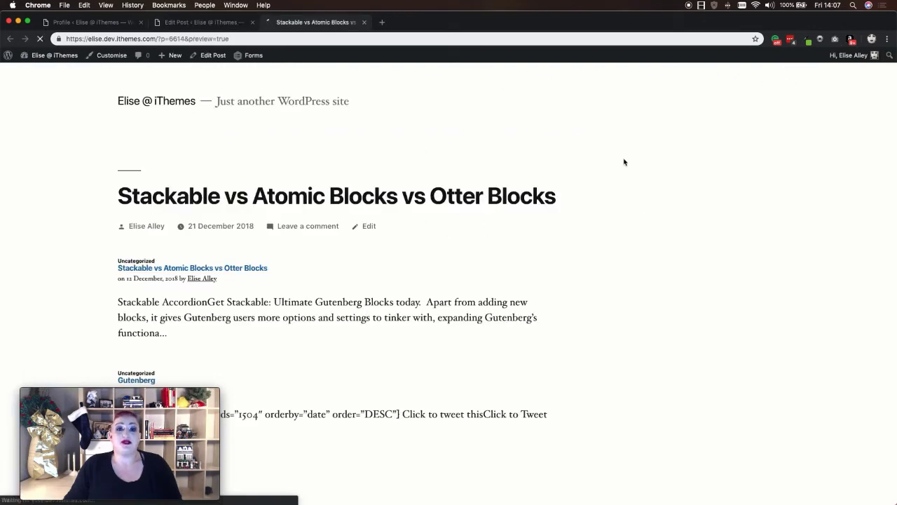
pyautogui.scroll(-2, 467, 239)
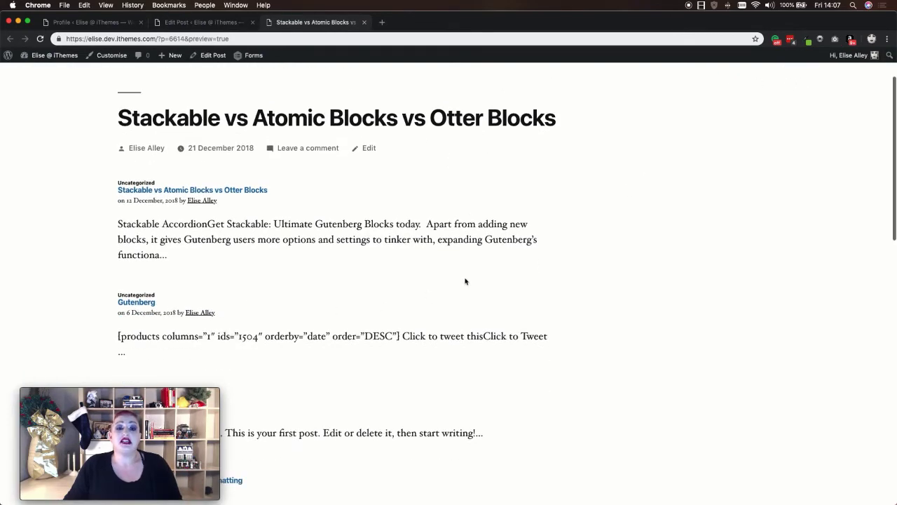
pyautogui.scroll(-3, 468, 224)
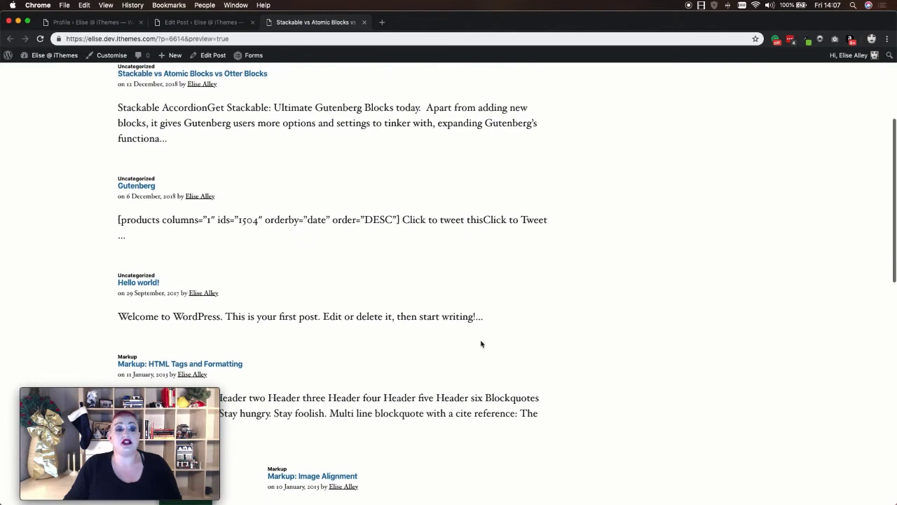
pyautogui.click(212, 26)
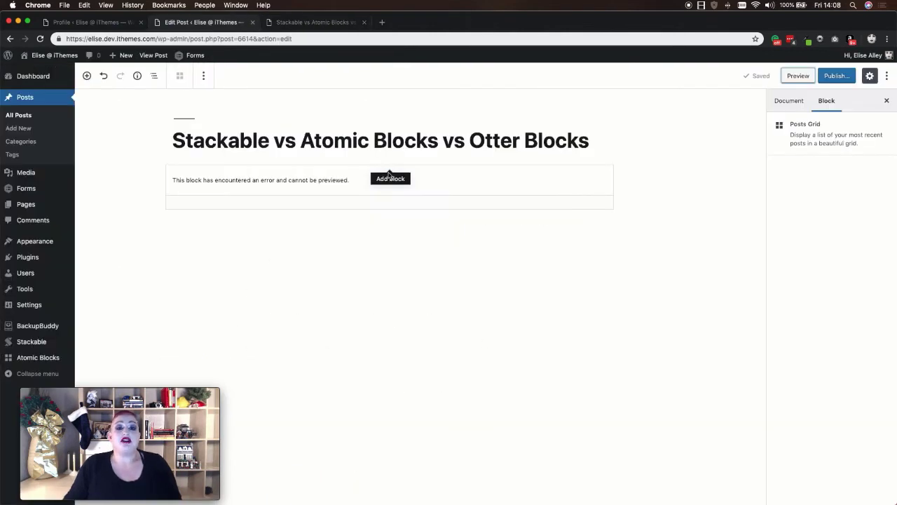
pyautogui.moveTo(377, 248)
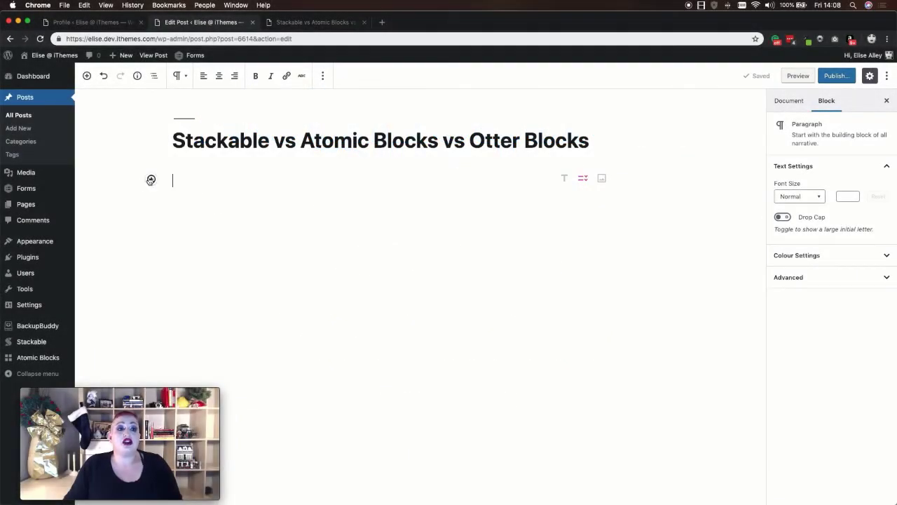
# Step: Insert a Stackable Notification block and set its type to Error
pyautogui.click(151, 180)
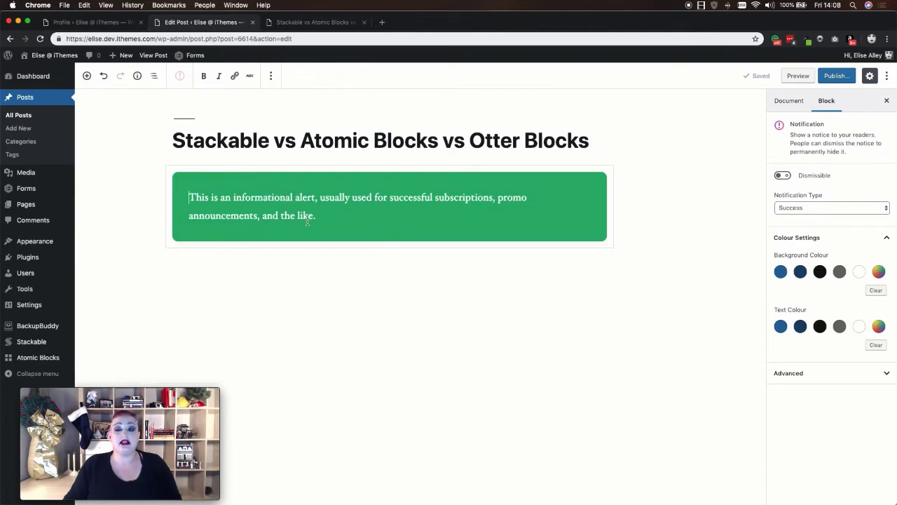
pyautogui.click(808, 208)
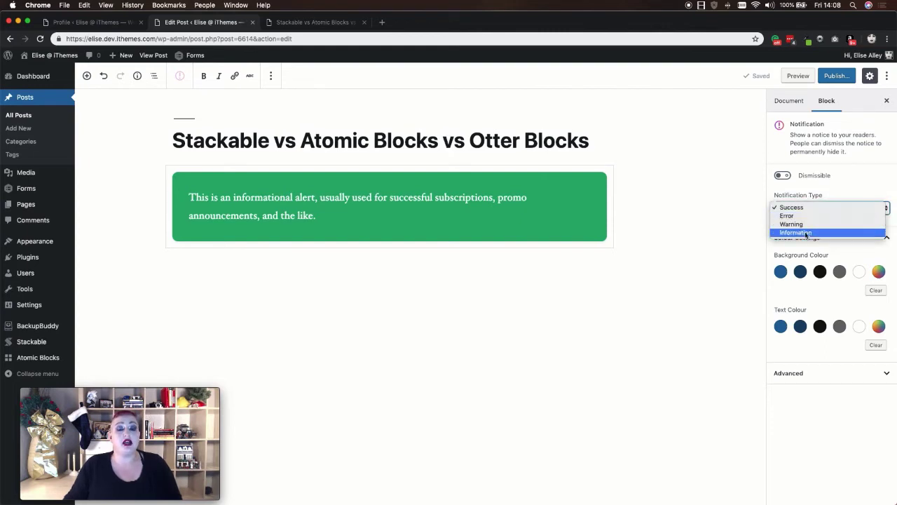
pyautogui.click(807, 216)
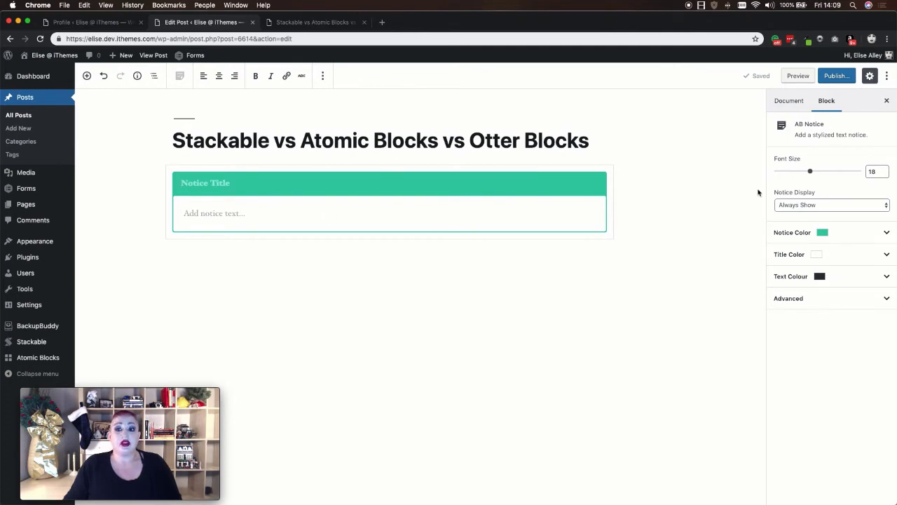
# Step: Keep the AB Notice display as Always Show and expand the Notice Color options
pyautogui.click(839, 205)
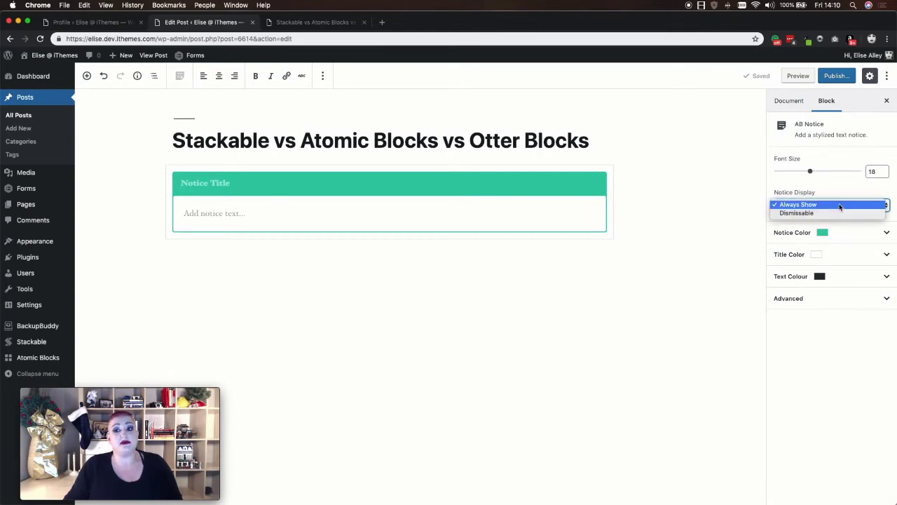
pyautogui.click(839, 204)
pyautogui.click(876, 235)
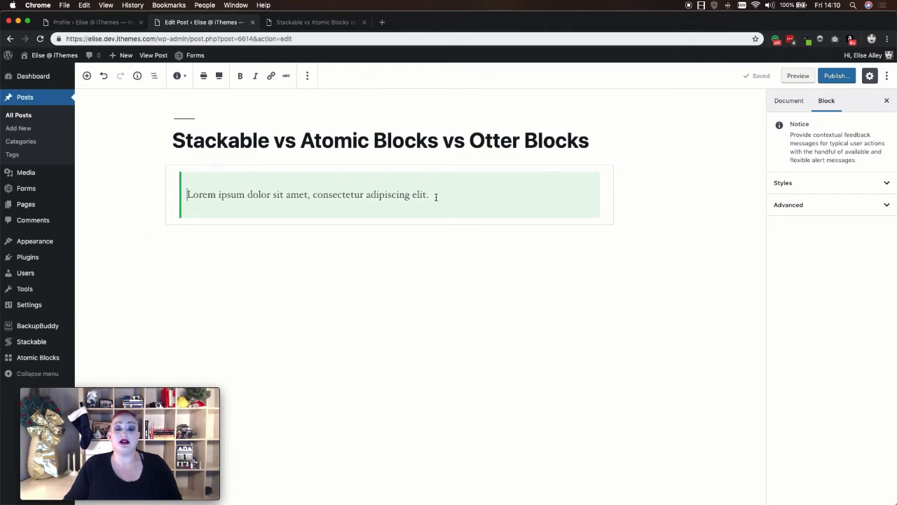
# Step: Show the Otter Notice's Styles panel with Success, Info, Warning and Error options
pyautogui.click(797, 182)
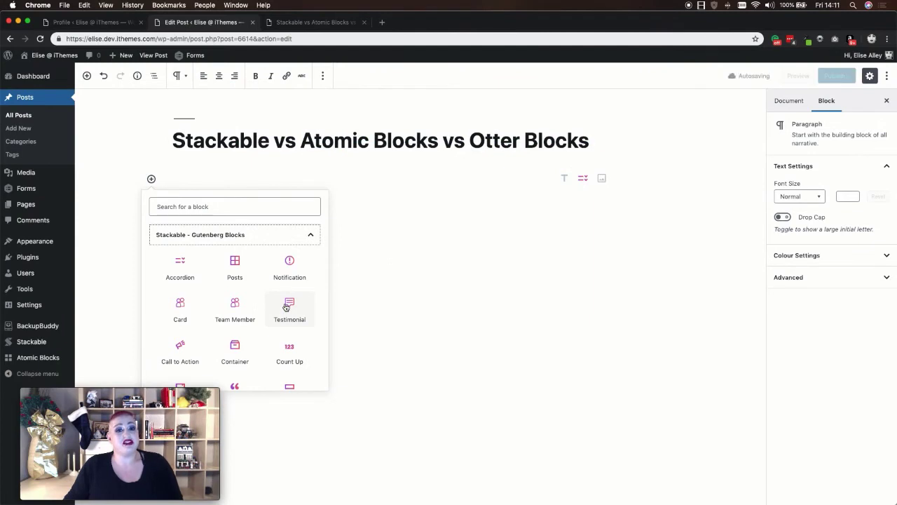
# Step: Insert the Stackable Testimonial block and select its FOUNDER and EDITOR position texts
pyautogui.click(286, 306)
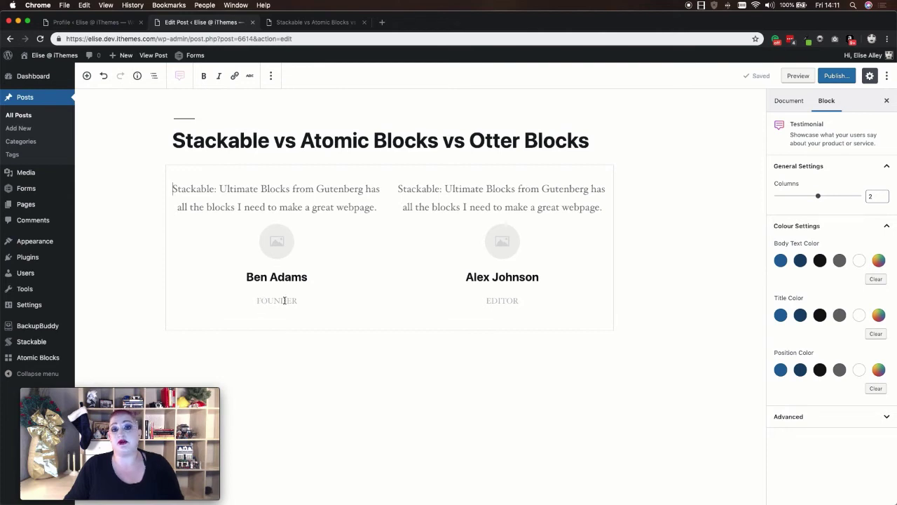
pyautogui.doubleClick(268, 300)
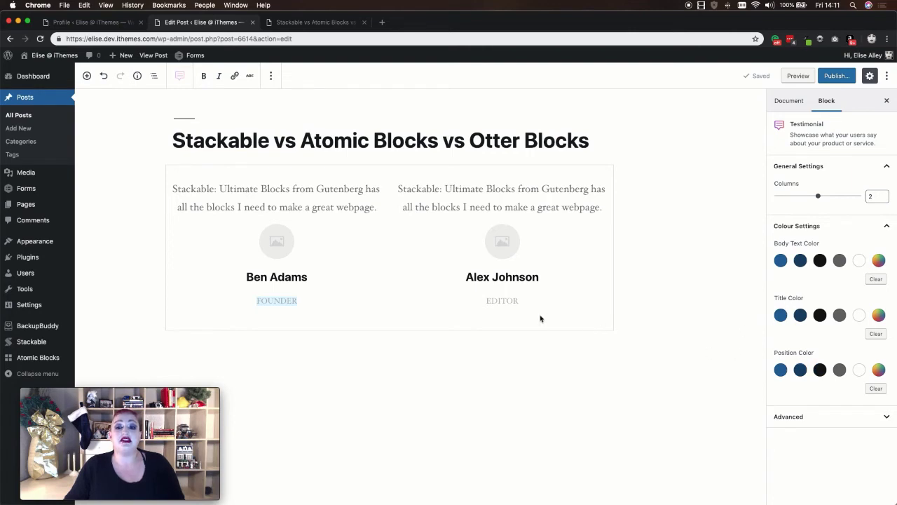
pyautogui.moveTo(483, 300); pyautogui.dragTo(526, 300)
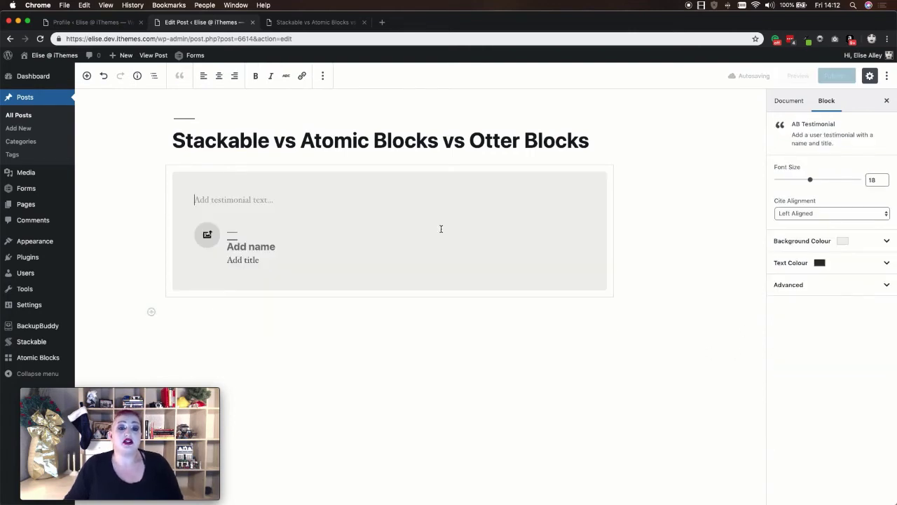
# Step: Set the AB Testimonial's Cite Alignment to Right Aligned
pyautogui.click(197, 200)
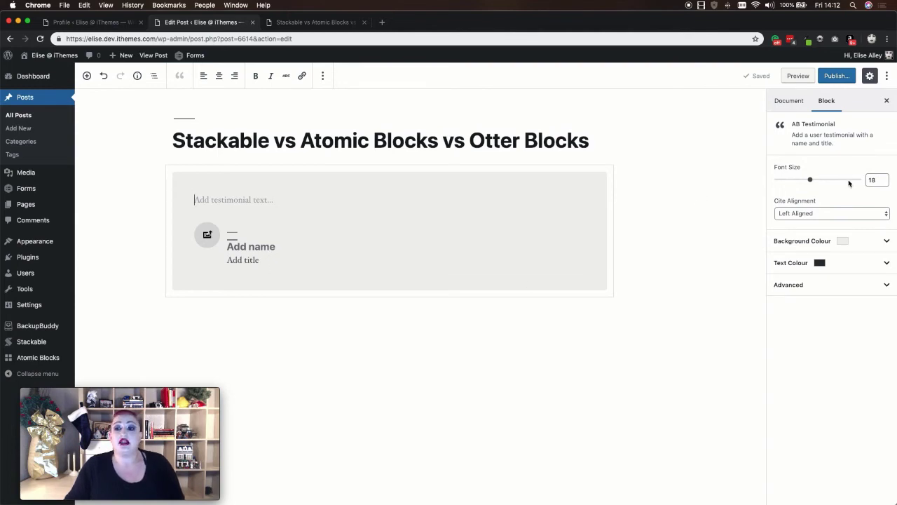
pyautogui.click(835, 213)
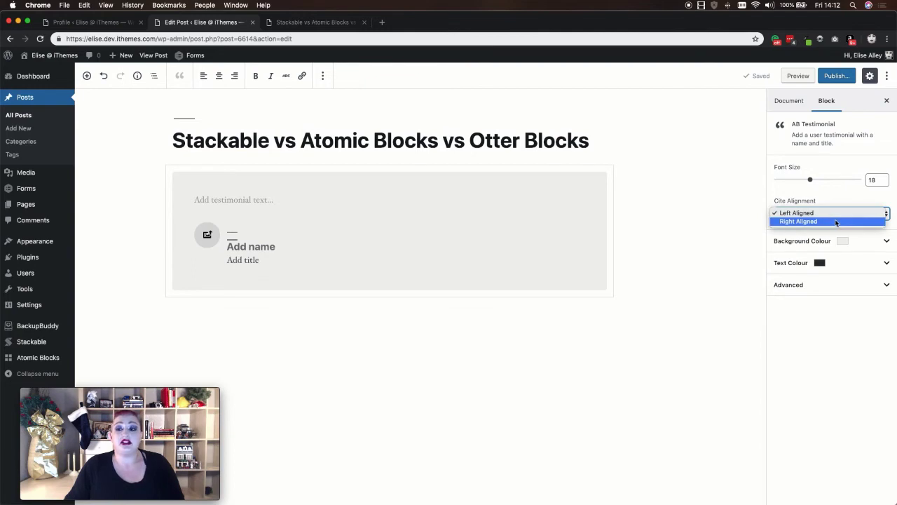
pyautogui.click(835, 221)
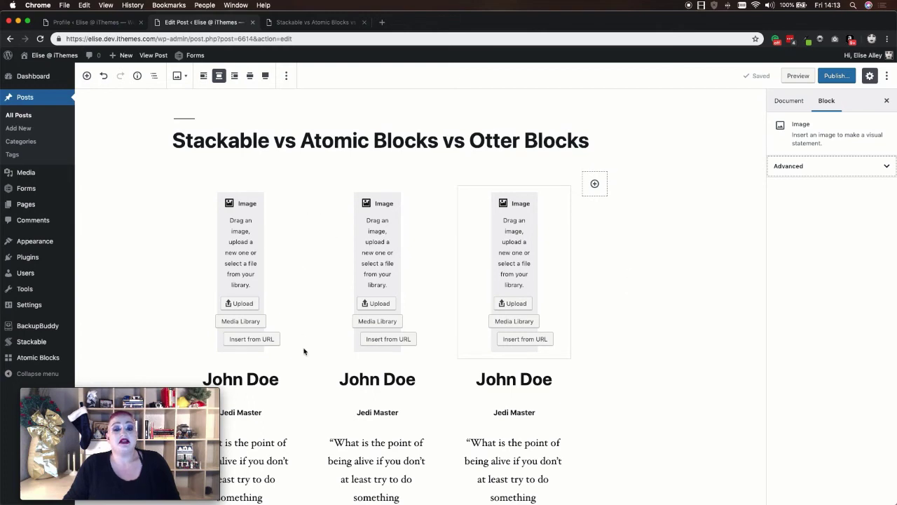
# Step: Add a fourth testimonial to the Testimonials Area block
pyautogui.scroll(-4, 400, 372)
pyautogui.scroll(3, 404, 370)
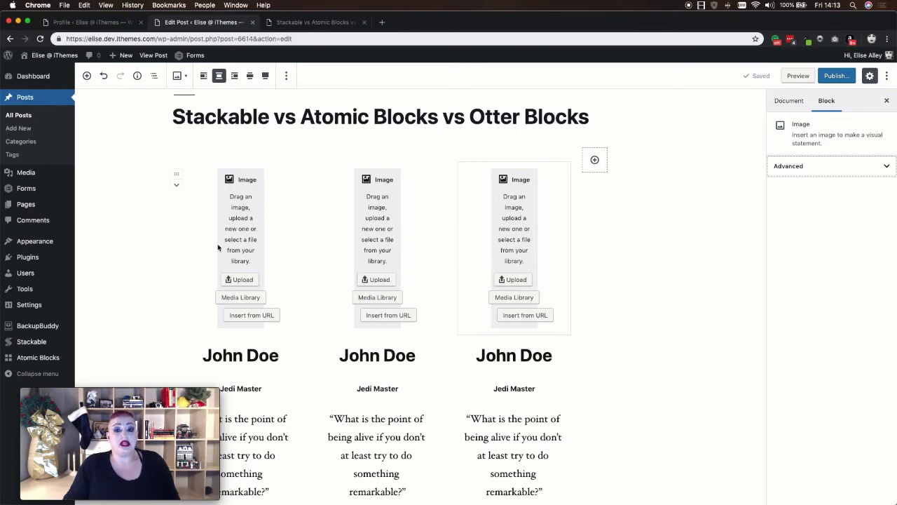
pyautogui.click(617, 157)
pyautogui.click(594, 160)
pyautogui.click(595, 160)
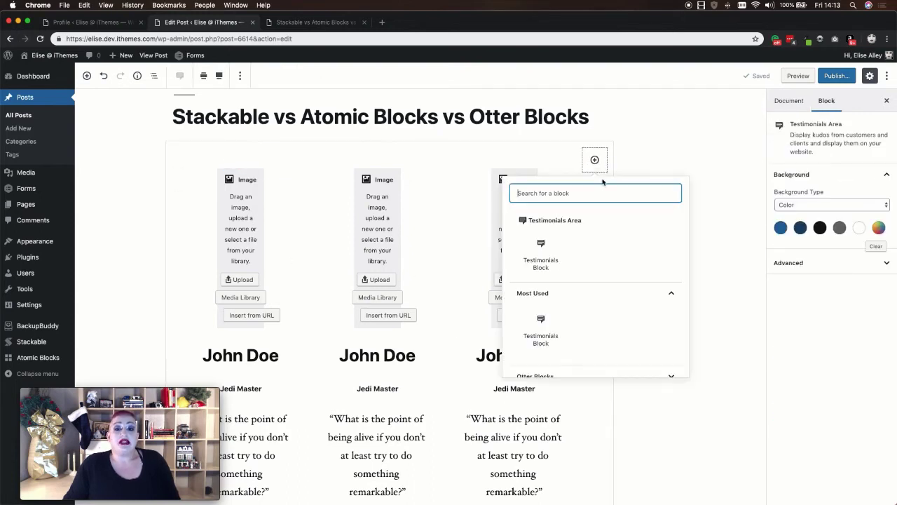
pyautogui.click(564, 231)
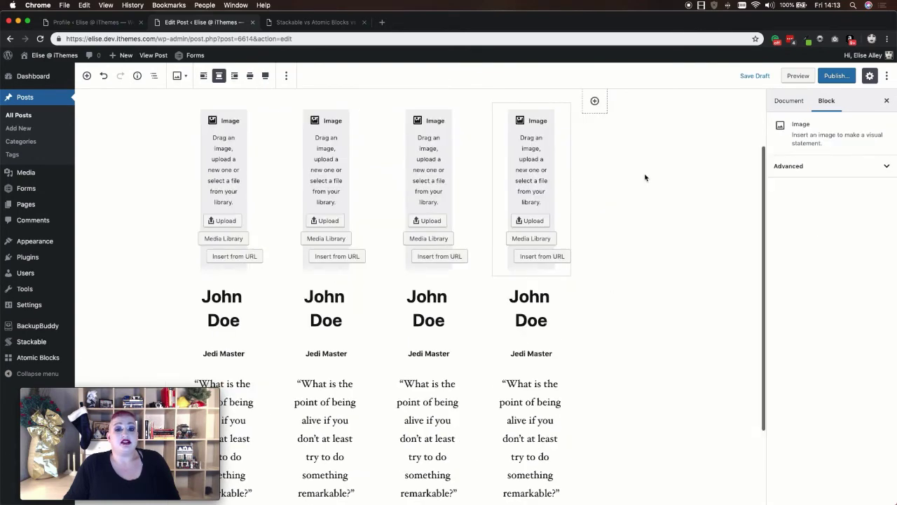
# Step: Give the Testimonials Area a dark blue background and the fourth testimonial a black one
pyautogui.scroll(2, 651, 353)
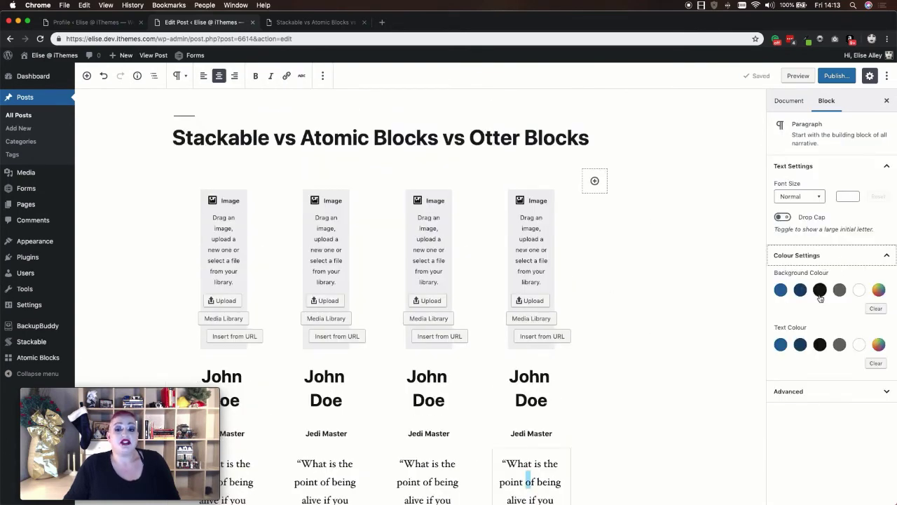
pyautogui.click(597, 228)
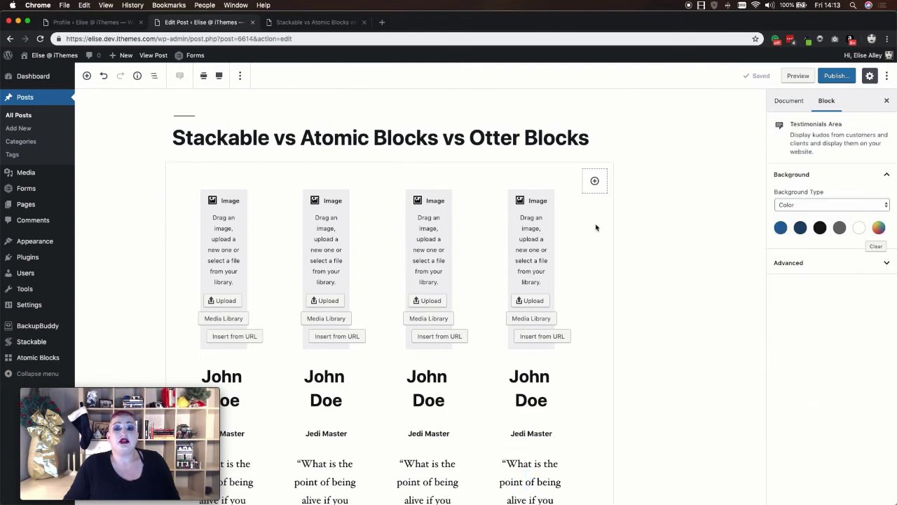
pyautogui.click(781, 229)
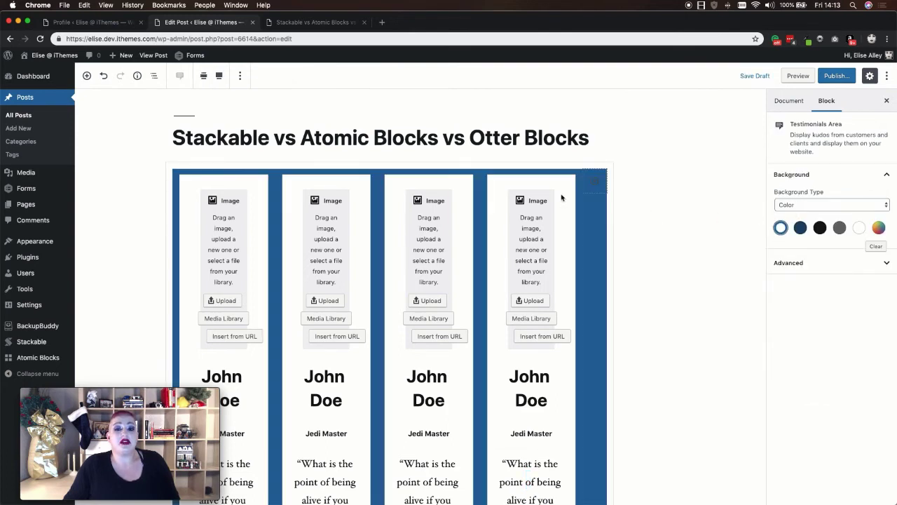
pyautogui.click(512, 335)
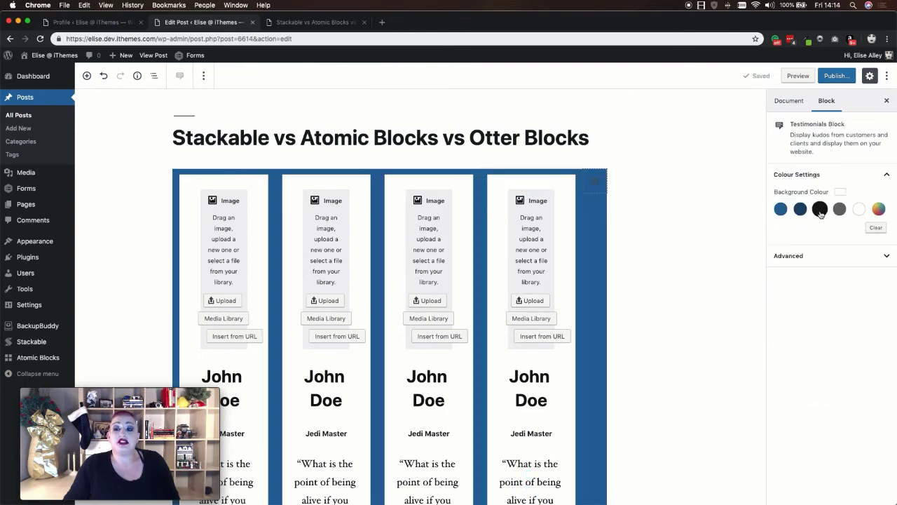
pyautogui.click(819, 208)
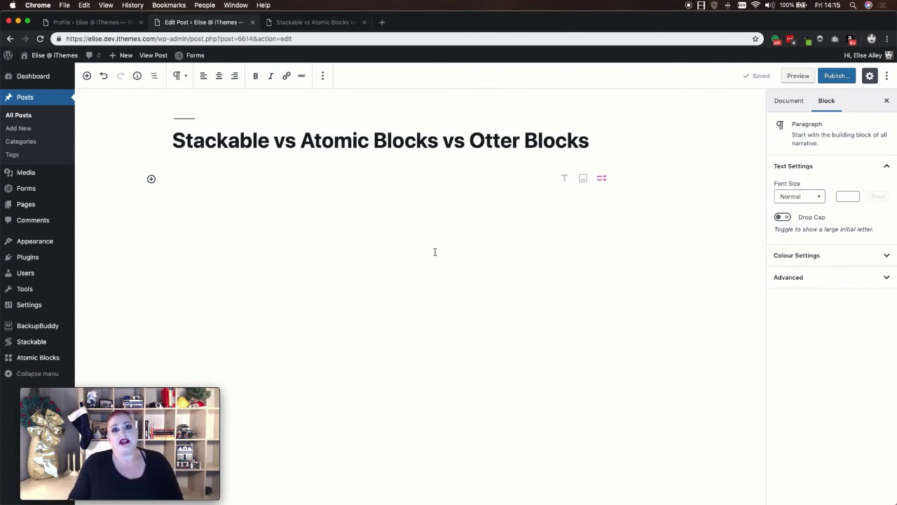
# Step: Insert a two-column Stackable Team Member block and keep its image shape as Circle
pyautogui.click(151, 179)
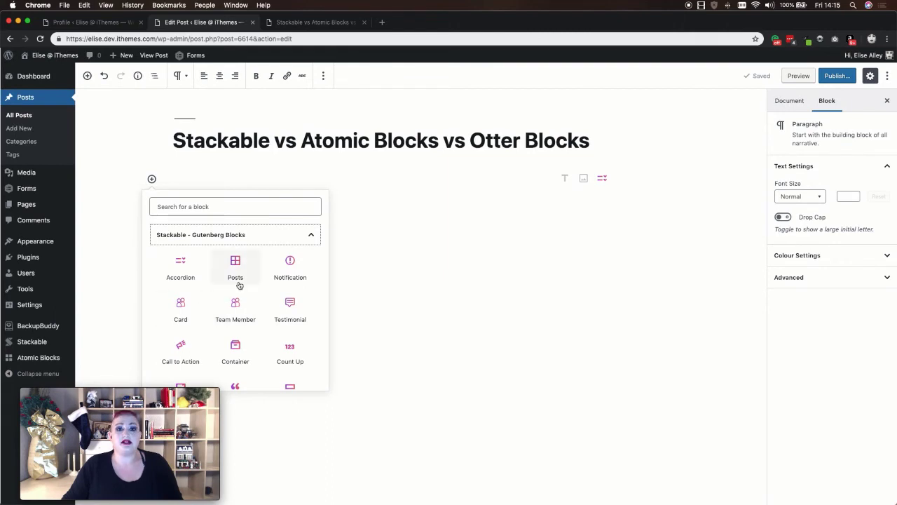
pyautogui.click(235, 309)
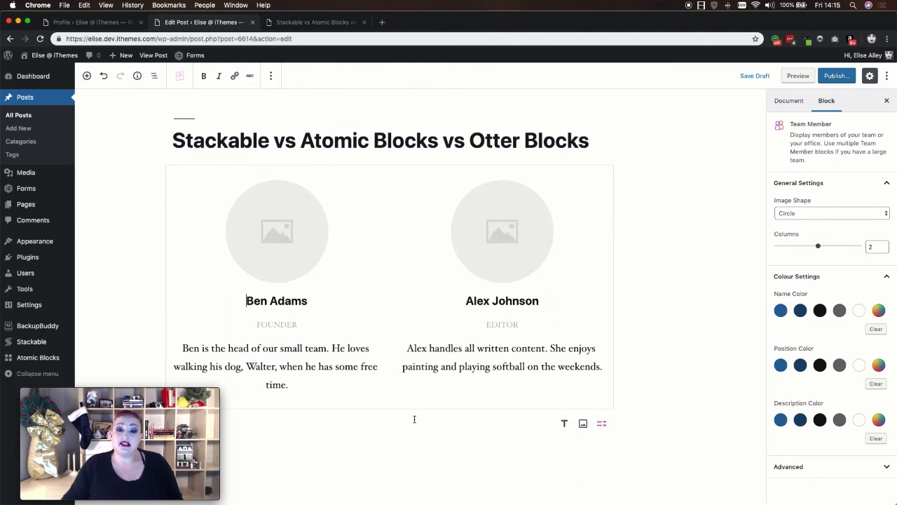
pyautogui.moveTo(414, 418); pyautogui.dragTo(332, 251)
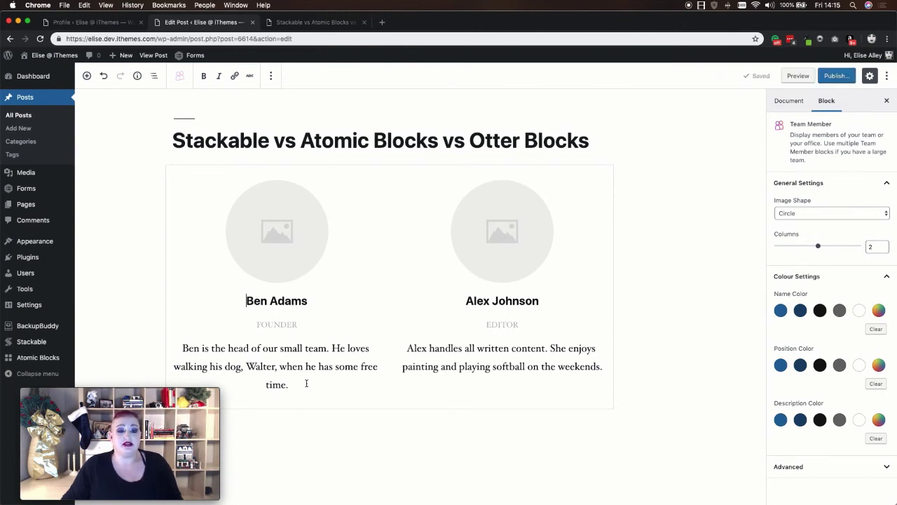
pyautogui.click(816, 212)
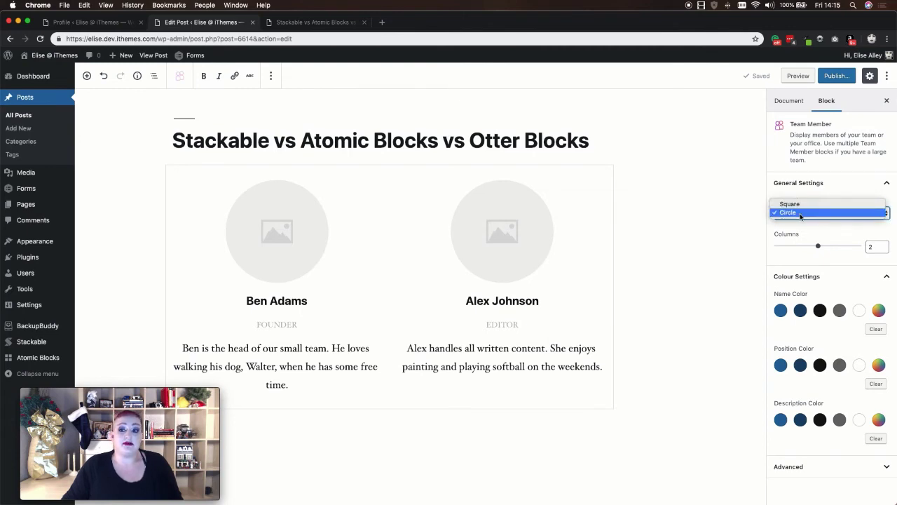
pyautogui.click(844, 290)
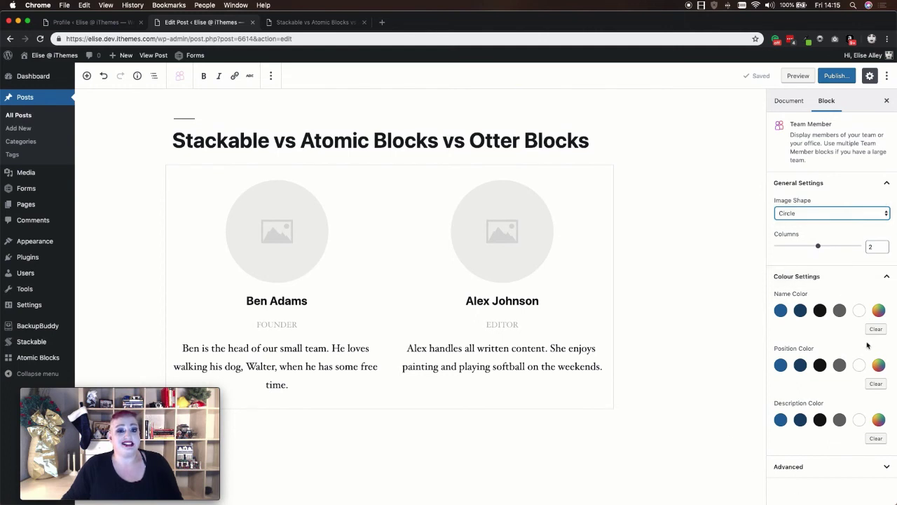
# Step: Insert a Stackable Card block and scroll through it on the page
pyautogui.click(235, 309)
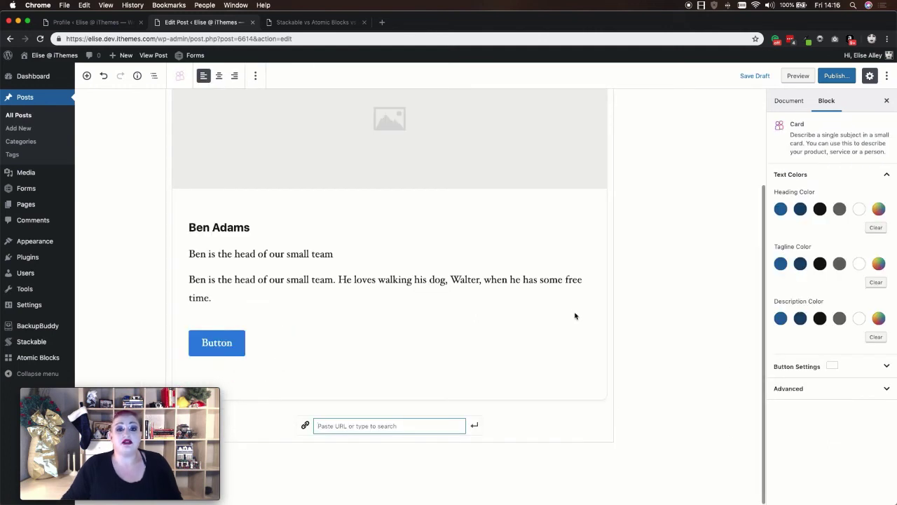
pyautogui.scroll(3, 575, 314)
pyautogui.moveTo(575, 311); pyautogui.dragTo(453, 295)
pyautogui.scroll(-2, 452, 295)
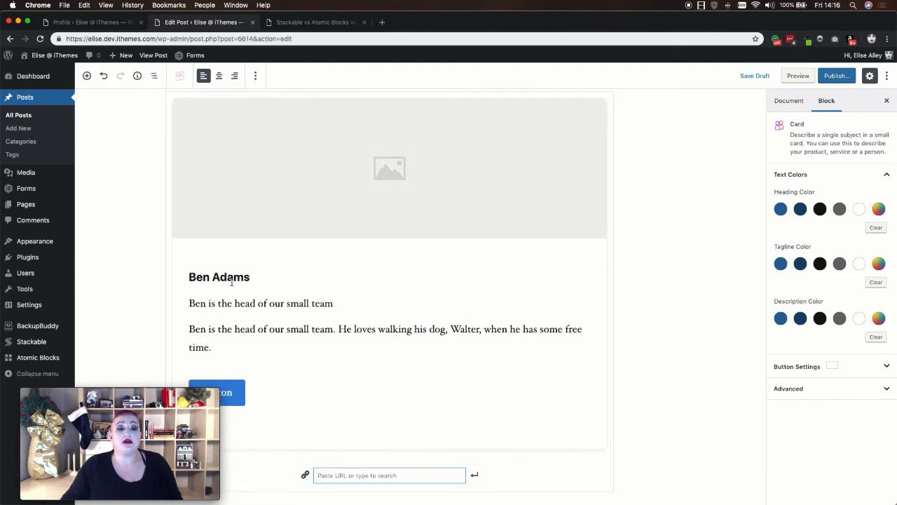
pyautogui.scroll(-2, 375, 368)
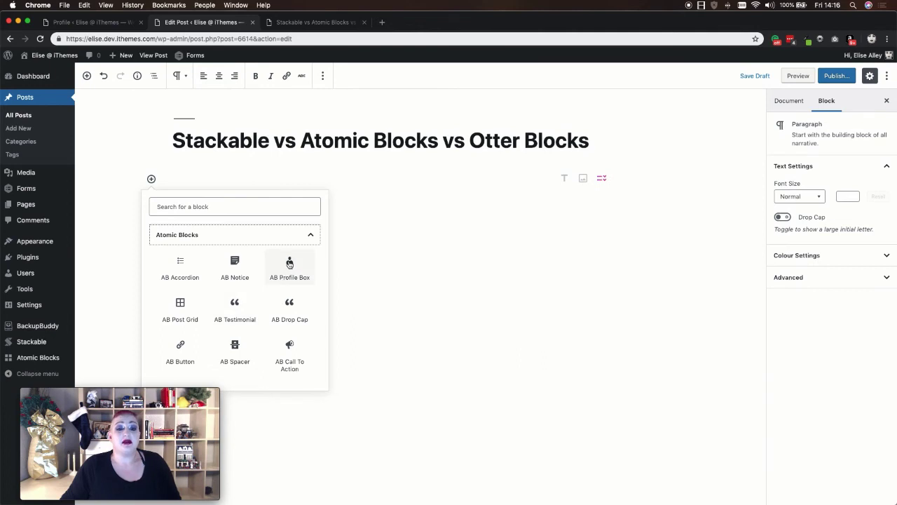
# Step: Insert an AB Profile Box, keep its Square avatar shape, and expand its Social Links settings
pyautogui.click(289, 267)
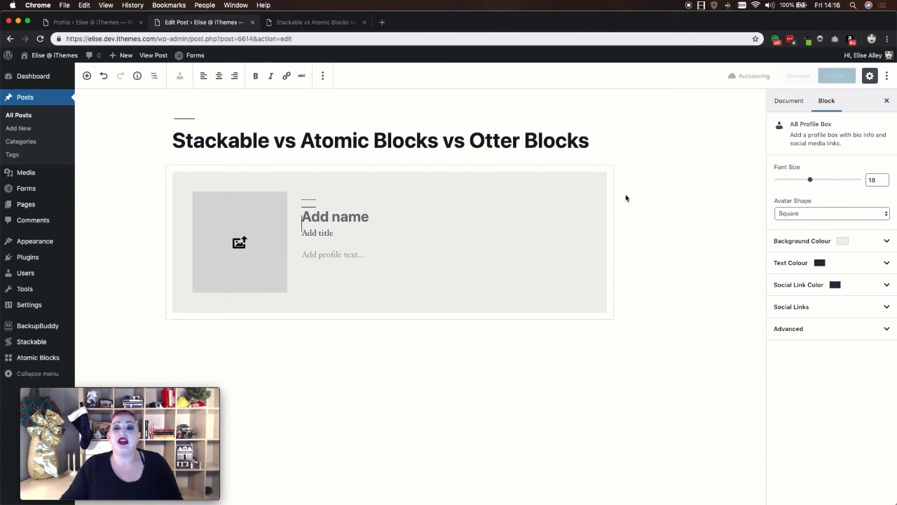
pyautogui.click(820, 213)
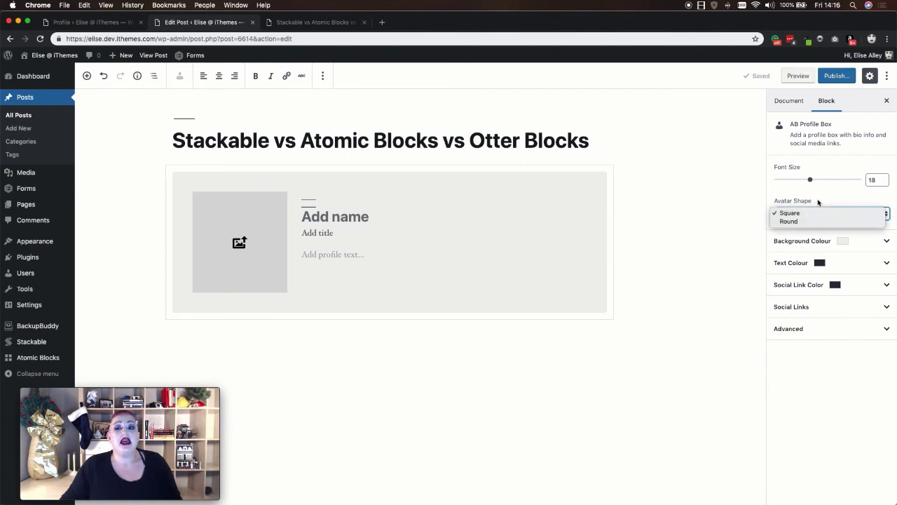
pyautogui.click(844, 346)
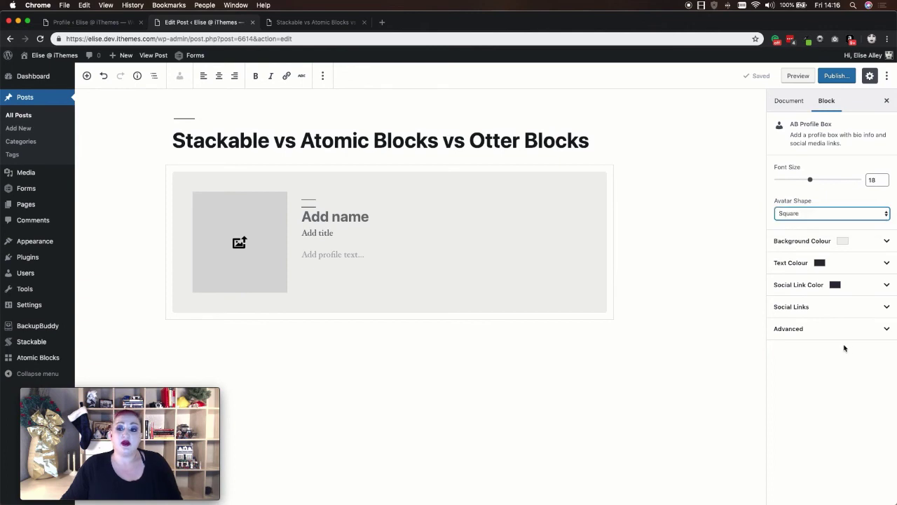
pyautogui.click(832, 306)
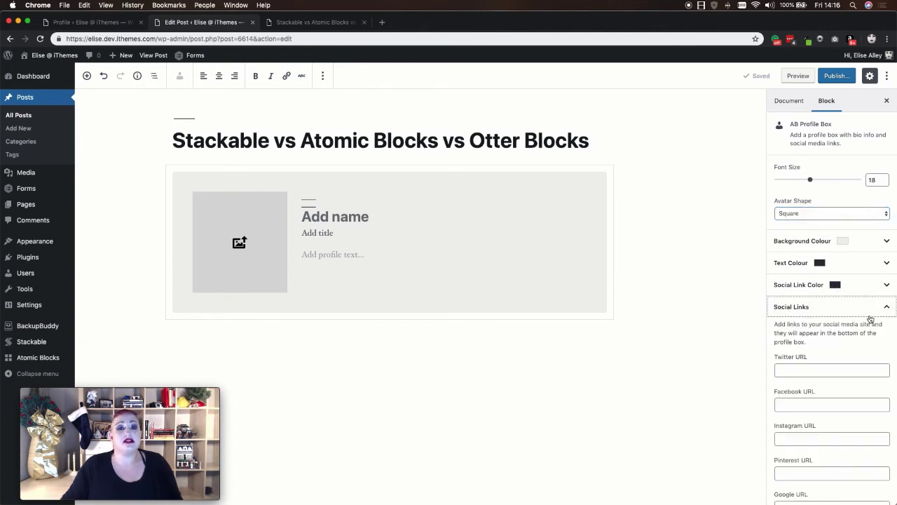
pyautogui.scroll(-3, 849, 350)
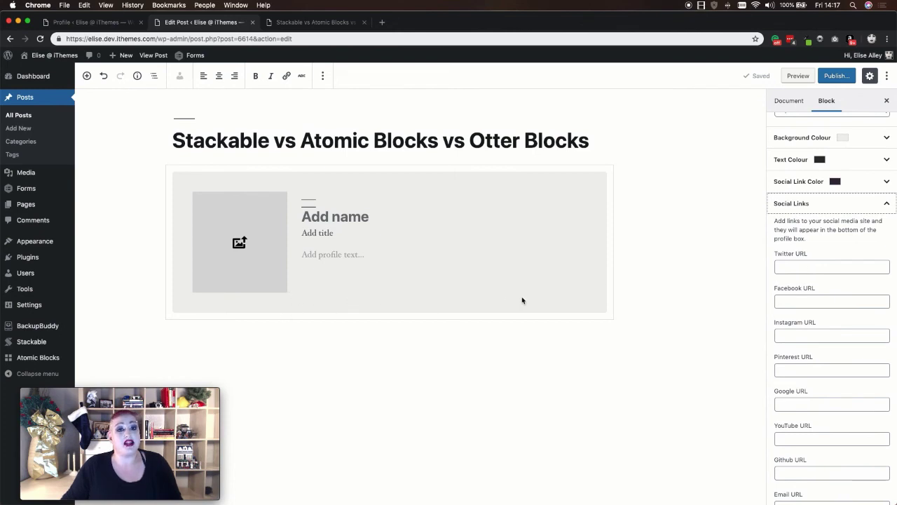
pyautogui.click(150, 330)
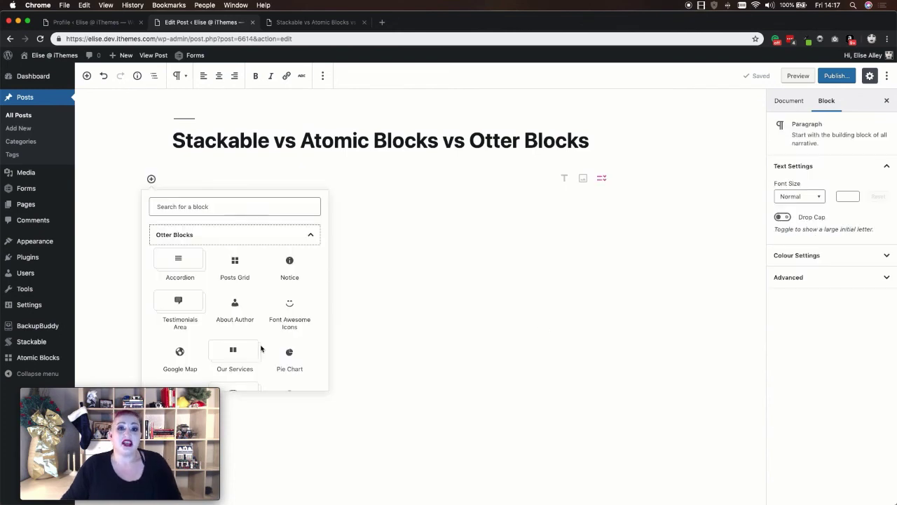
# Step: Insert the Otter About Author block, then view the user profile page
pyautogui.click(235, 306)
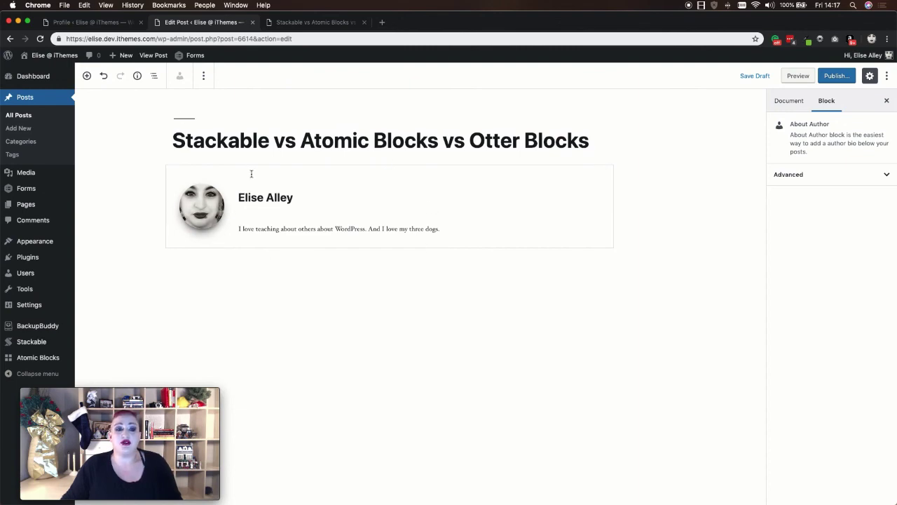
pyautogui.hotkey('ctrl', 'shift', 'Tab')
pyautogui.scroll(-6, 169, 215)
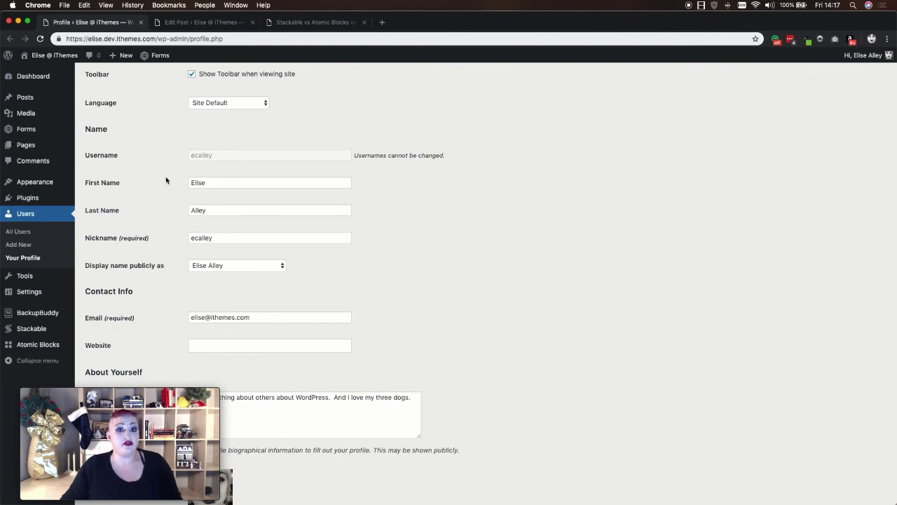
# Step: Scroll down to the profile's Biographical Info and Profile Picture, then return to the Edit Post tab
pyautogui.scroll(-3, 166, 180)
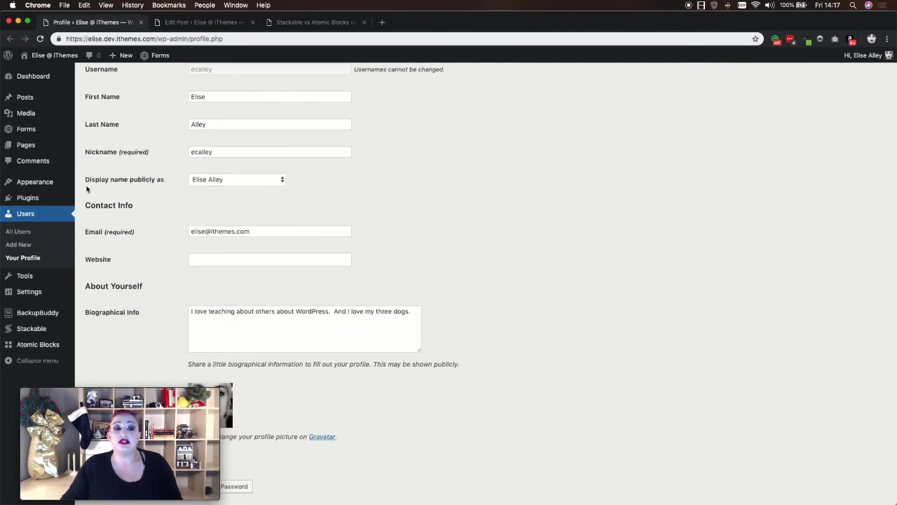
pyautogui.scroll(-3, 120, 187)
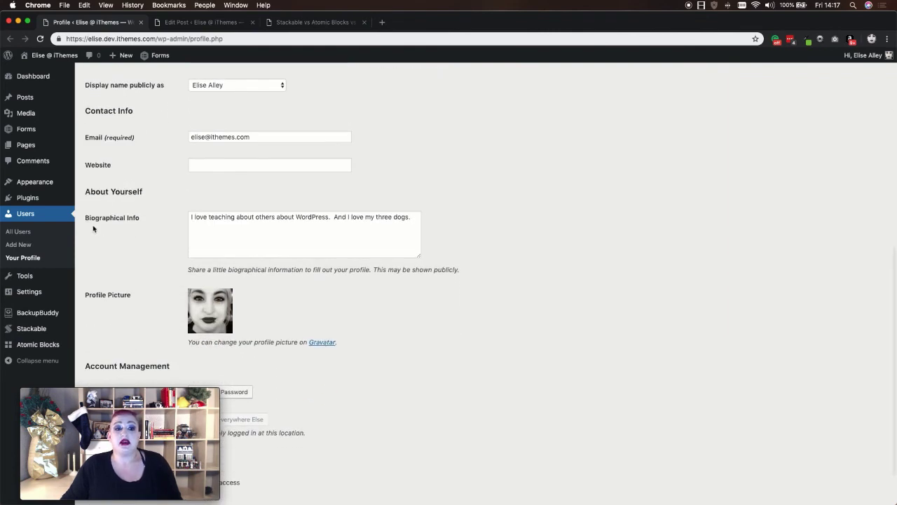
pyautogui.scroll(-1, 153, 232)
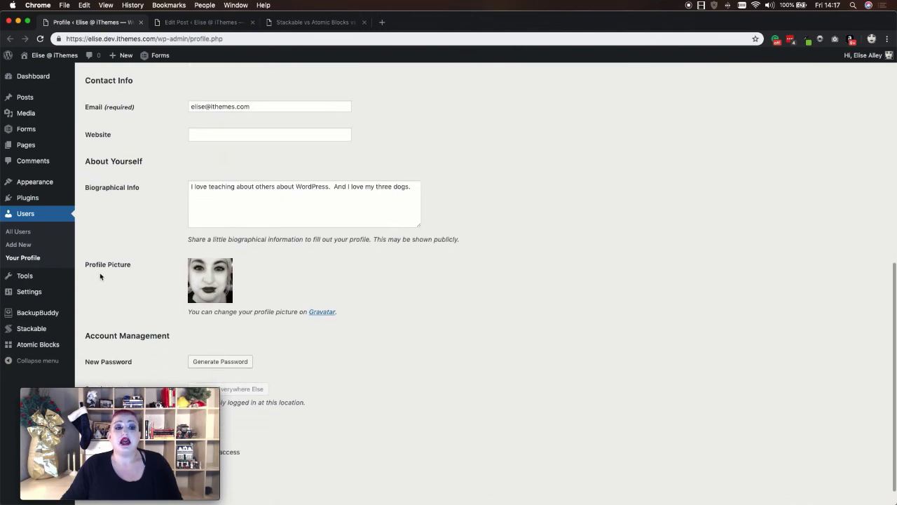
pyautogui.click(196, 24)
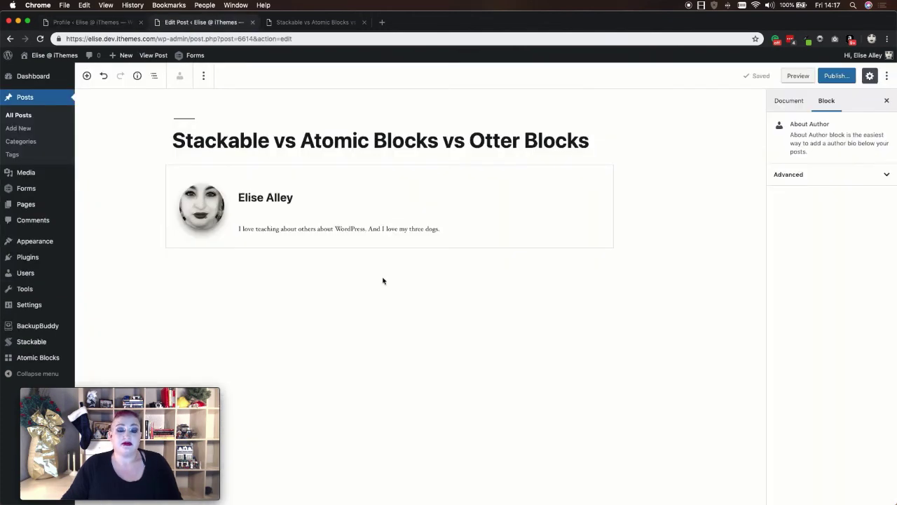